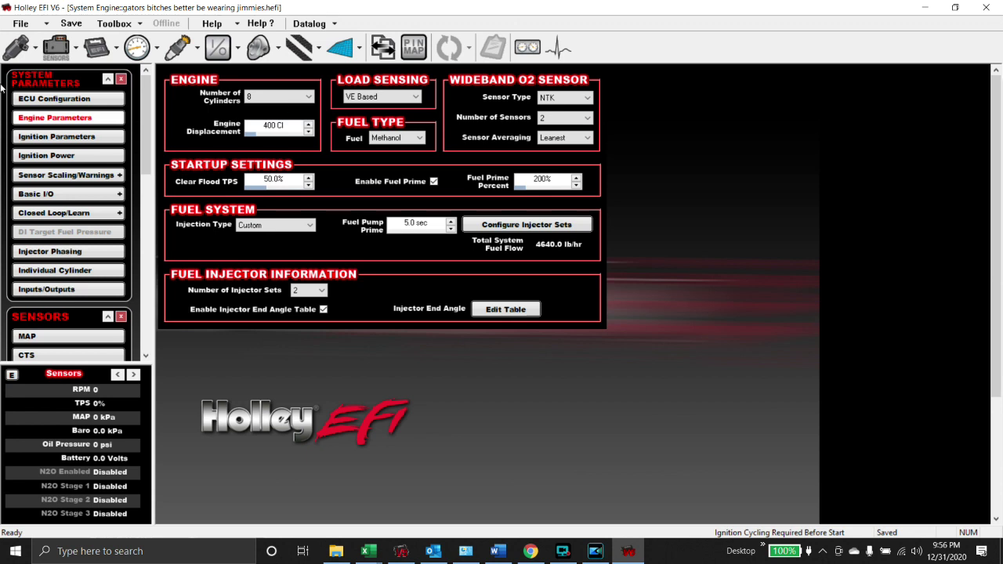
# - Uncheck Warning Enabled Timing Offset on the Oil tab of Sensor Scaling/Warnings
pyautogui.click(73, 177)
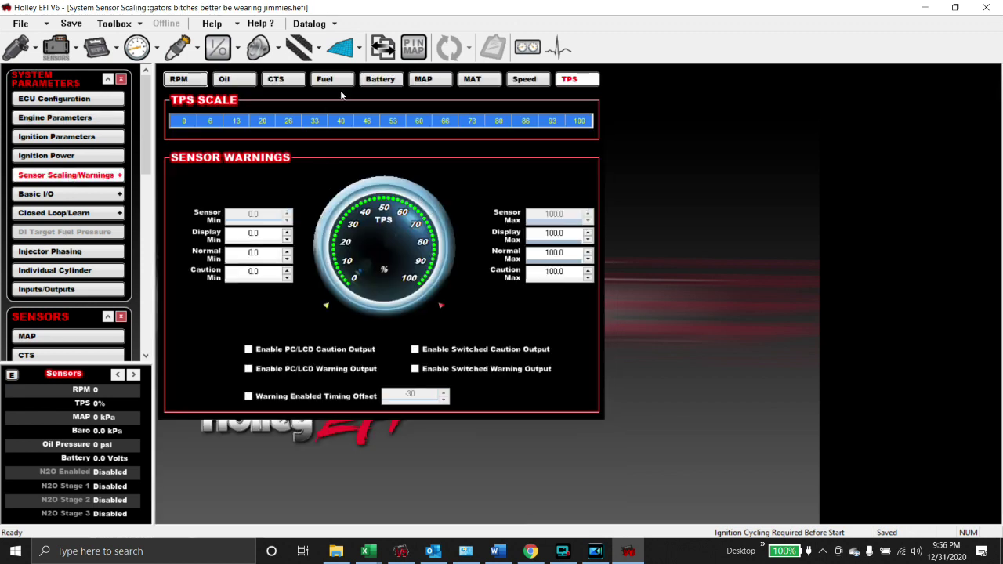
pyautogui.click(224, 79)
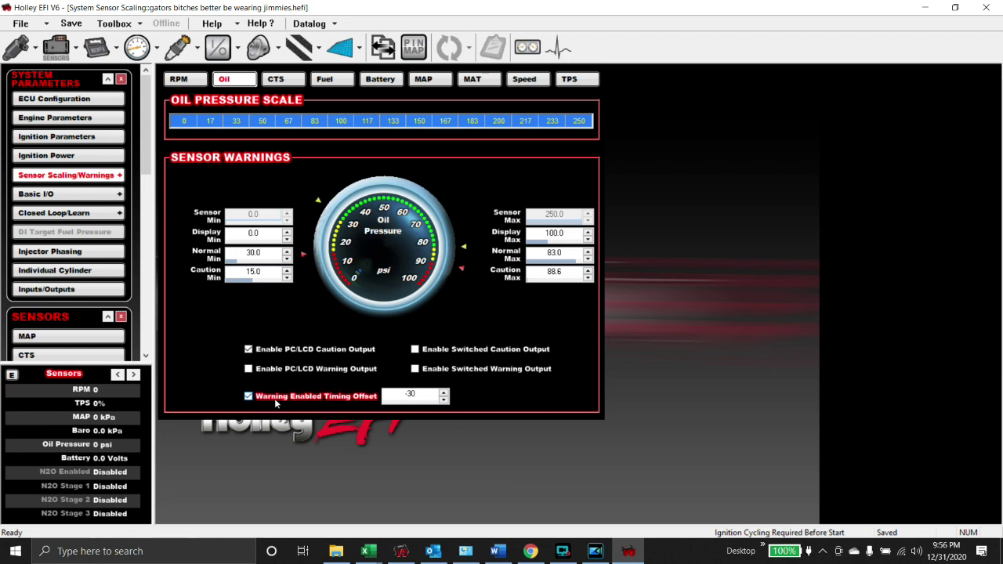
pyautogui.click(250, 397)
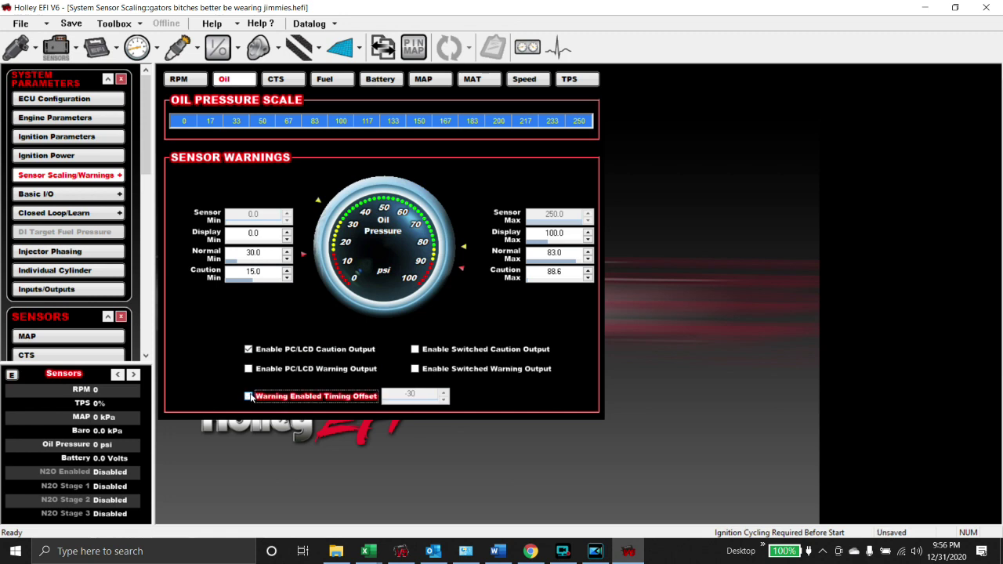
pyautogui.click(337, 48)
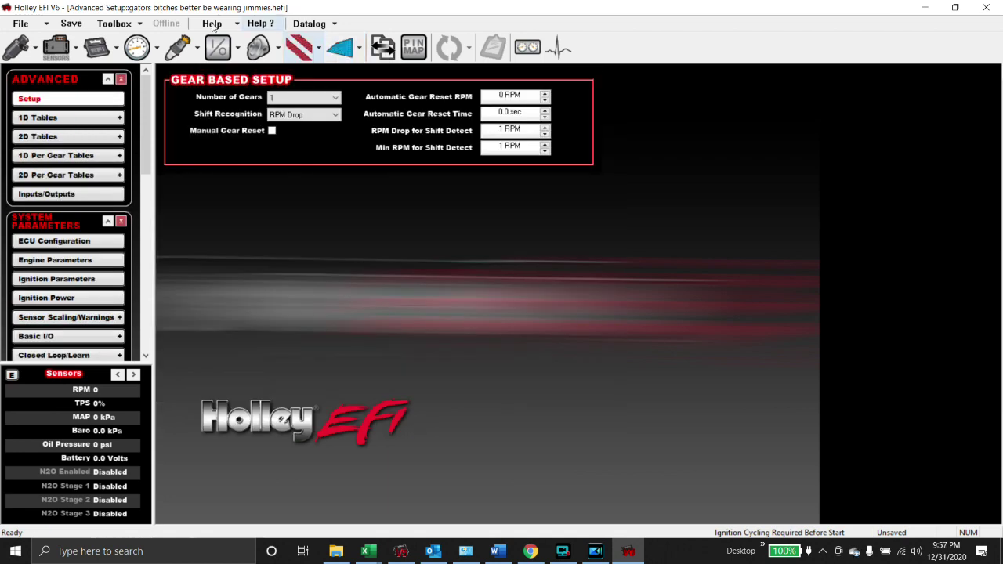
pyautogui.click(115, 24)
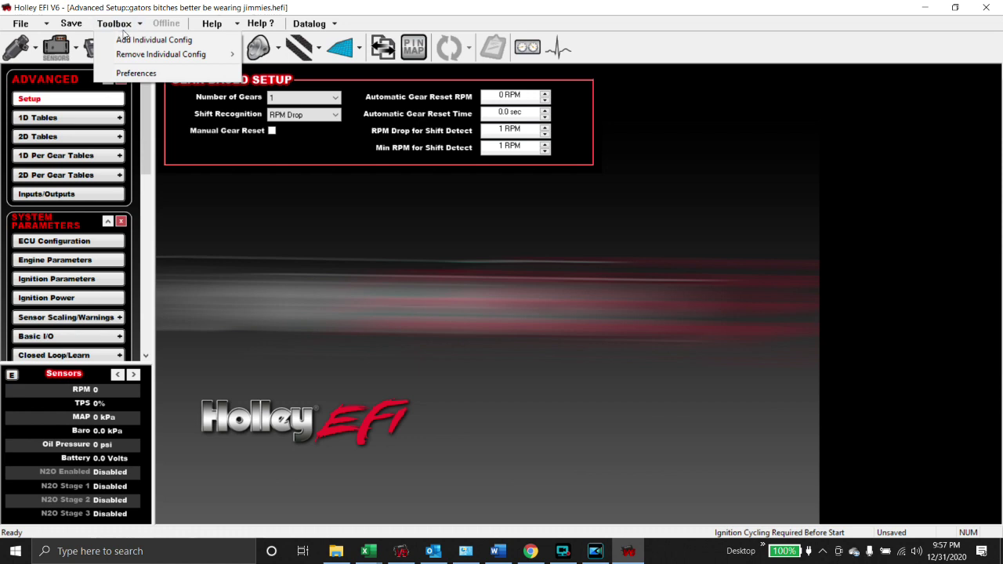
pyautogui.click(130, 36)
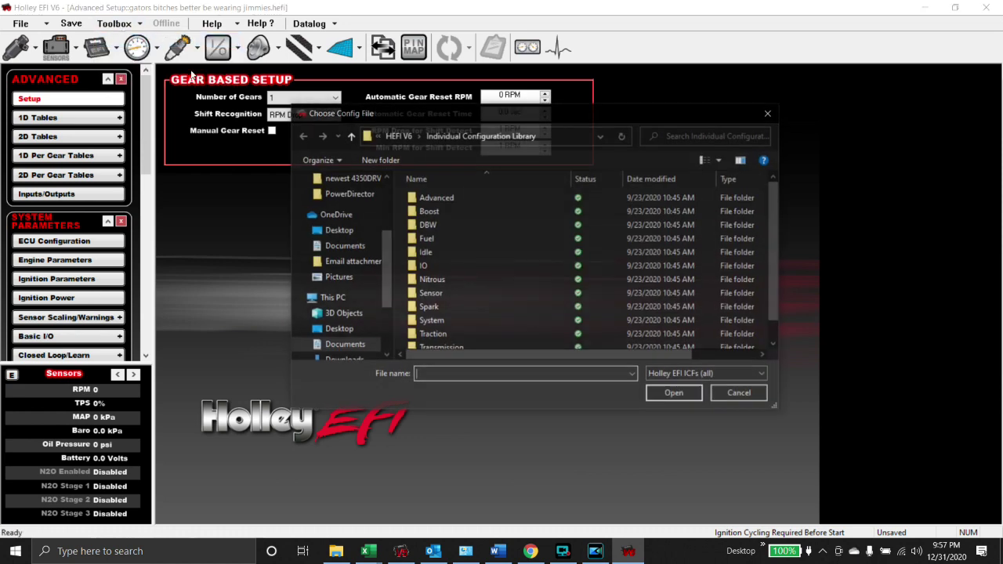
pyautogui.doubleClick(438, 198)
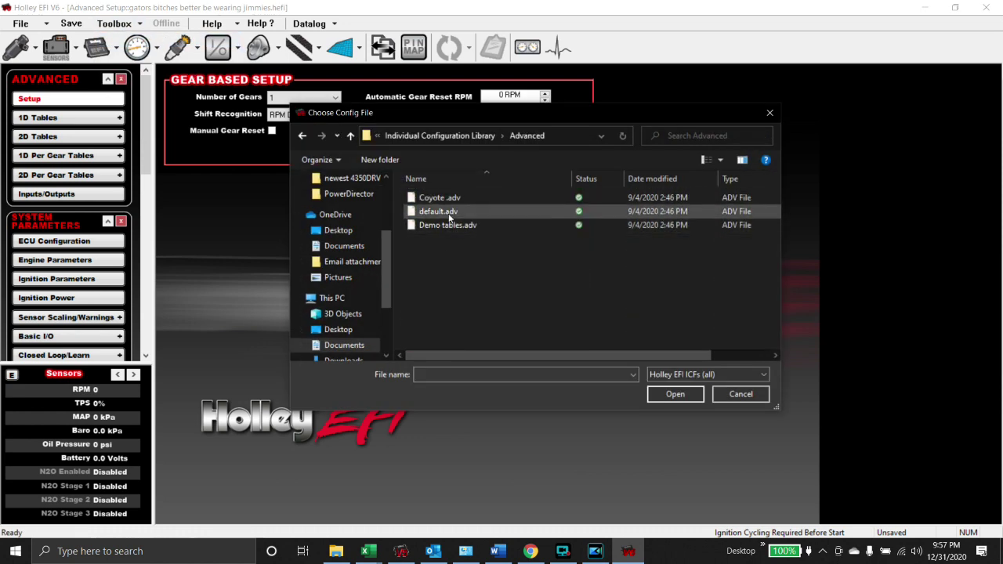
pyautogui.click(740, 394)
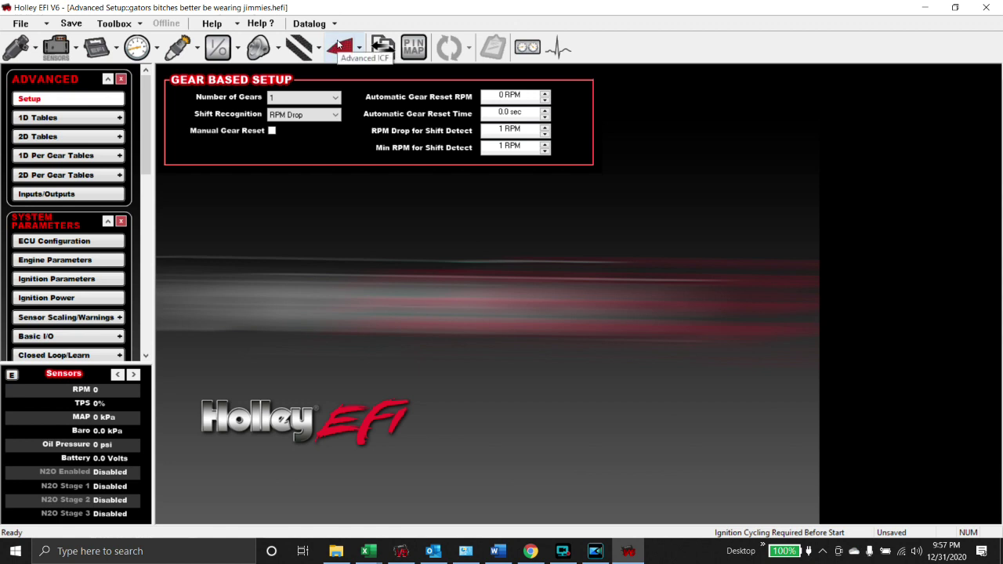
pyautogui.click(89, 176)
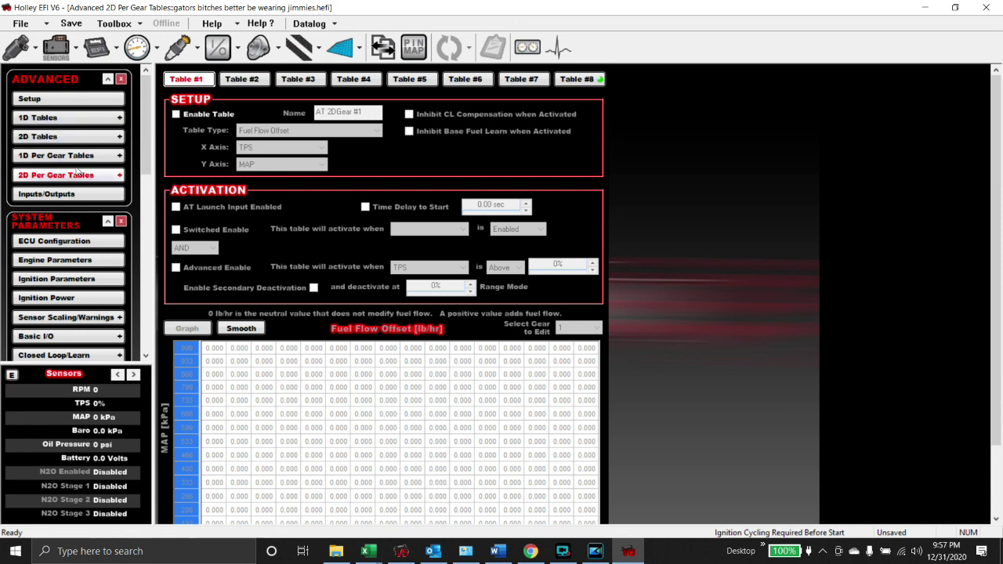
# - Give Table #8's 0–10 psi rows from 1800–9000 RPM a 4000 lb/hr fuel offset and graph it
pyautogui.click(586, 79)
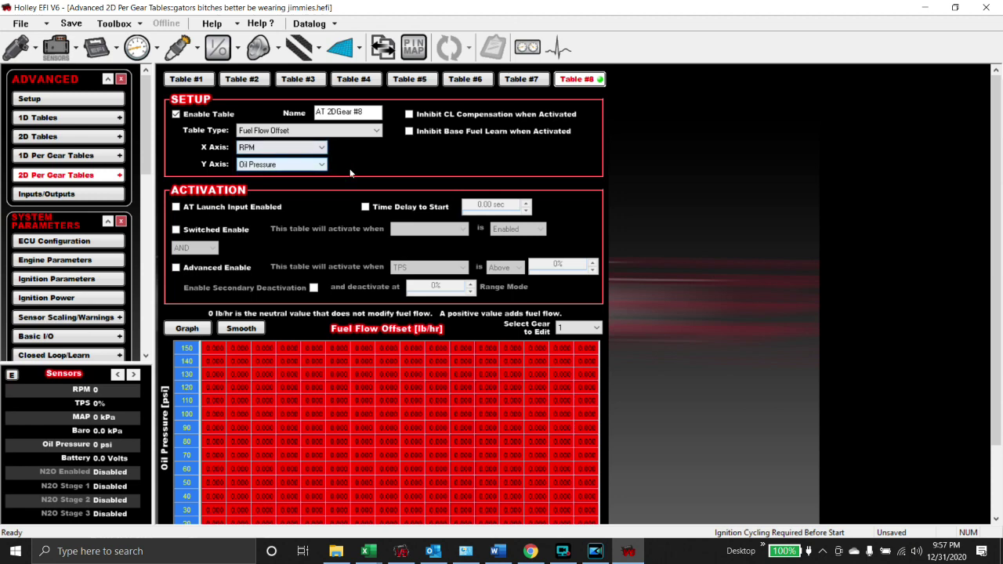
pyautogui.scroll(-3, 351, 172)
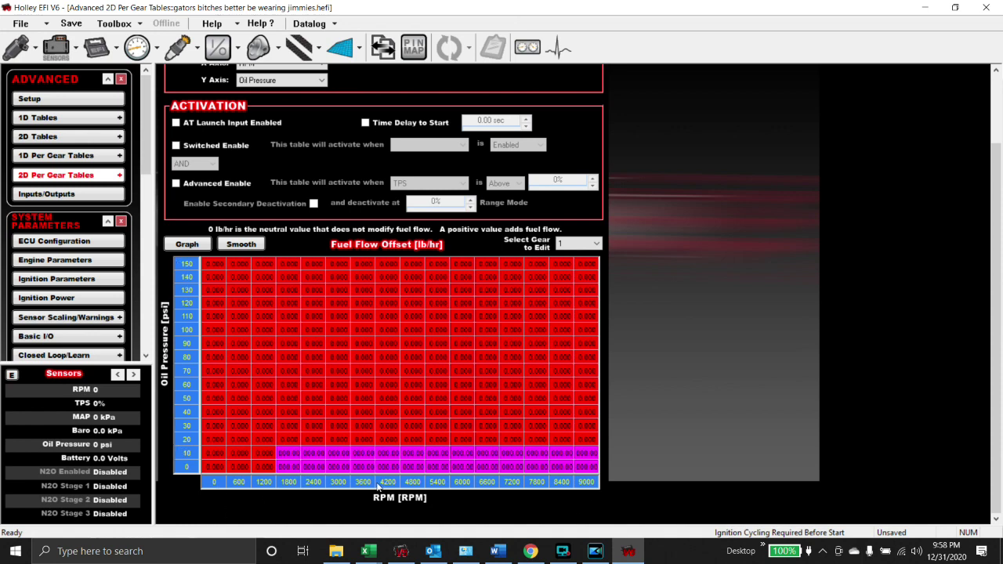
pyautogui.moveTo(290, 466); pyautogui.dragTo(586, 455)
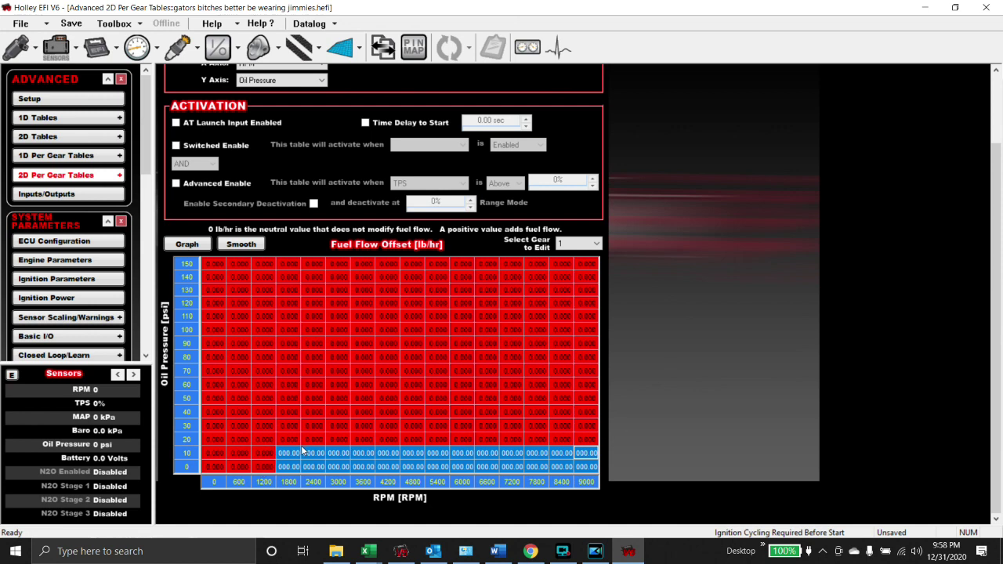
pyautogui.click(186, 244)
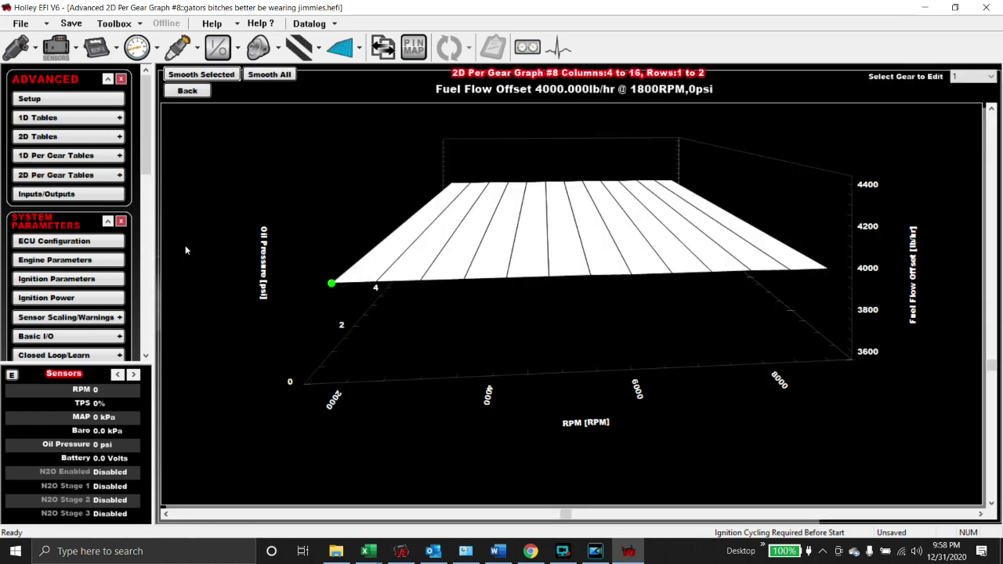
# - Reopen Table #8's 3-D graph and rotate it to inspect the fuel-offset surface, then return to the grid
pyautogui.click(188, 91)
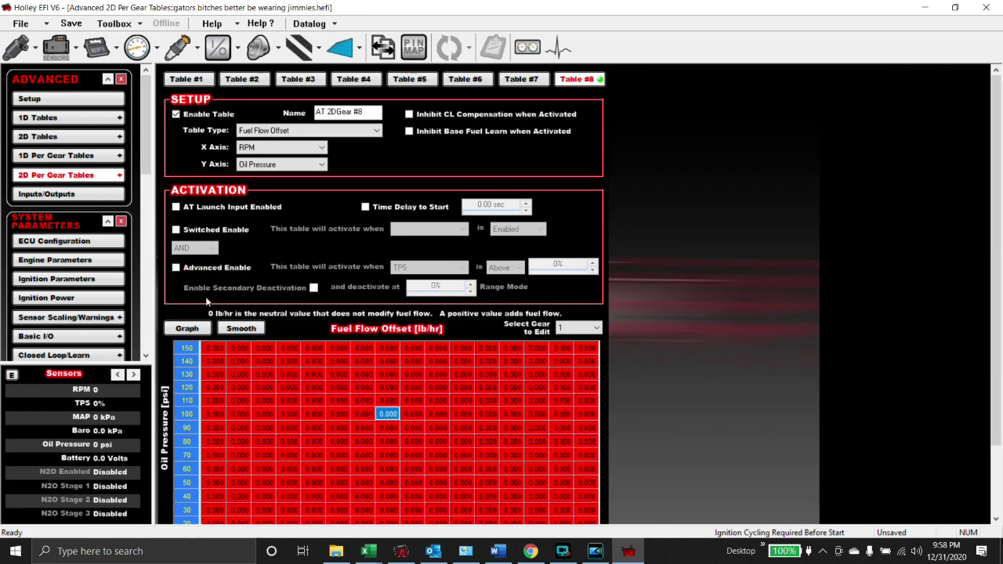
pyautogui.click(196, 333)
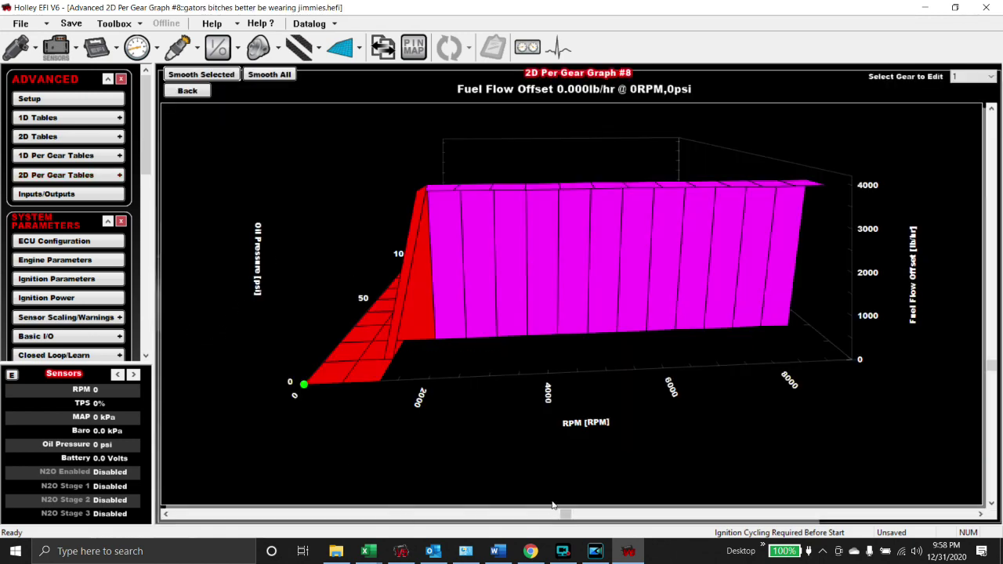
pyautogui.moveTo(565, 515); pyautogui.dragTo(465, 515)
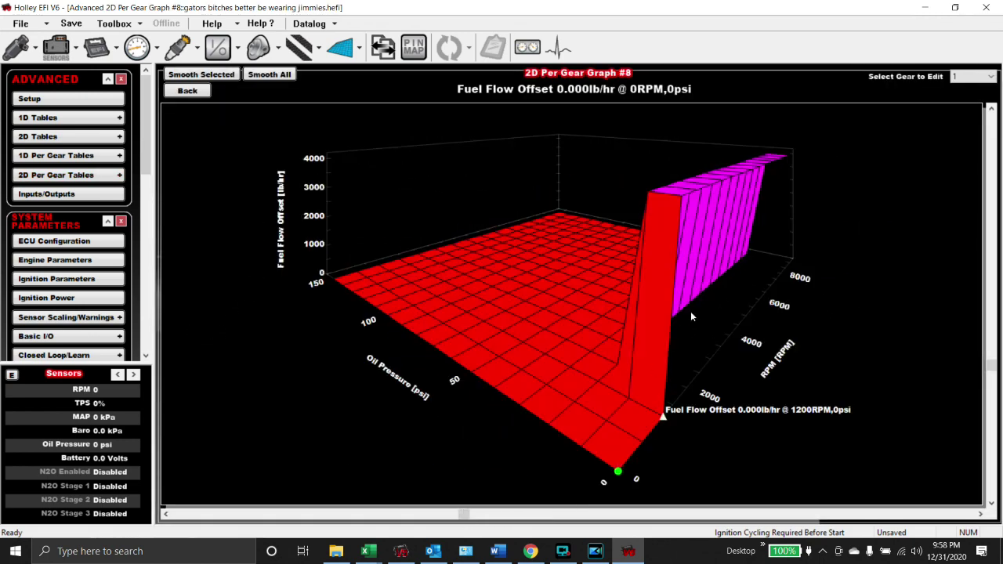
pyautogui.moveTo(701, 196)
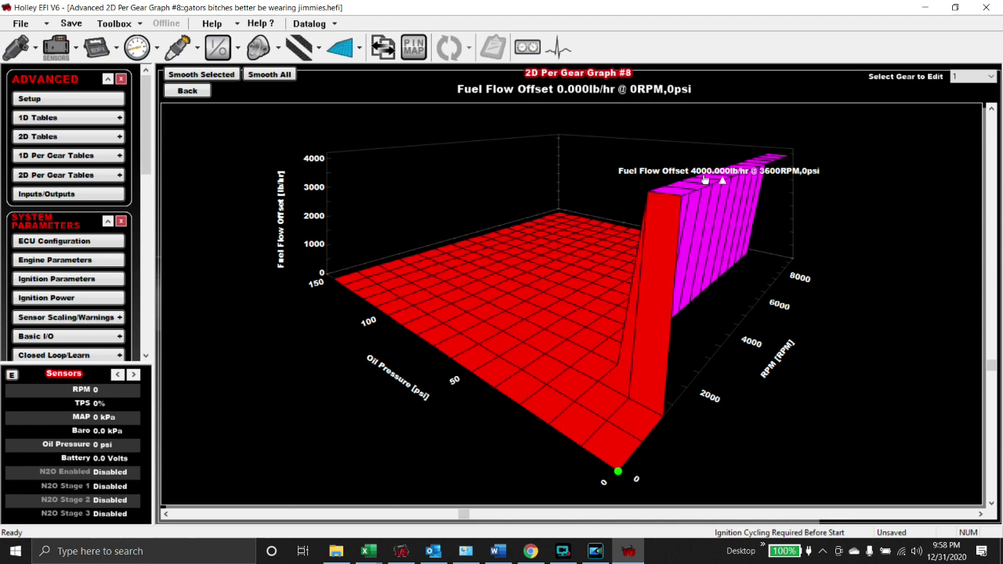
pyautogui.moveTo(783, 159)
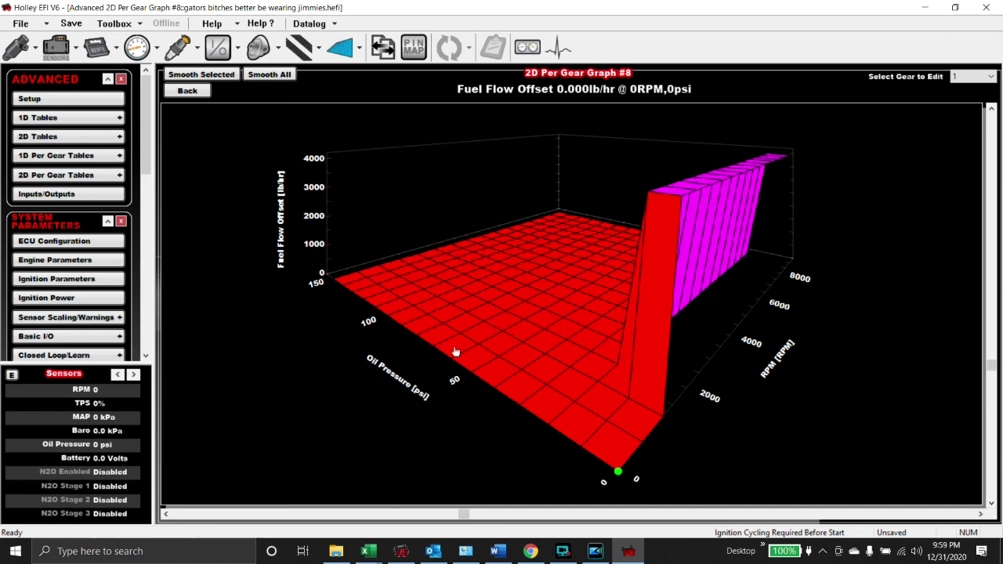
pyautogui.click(188, 91)
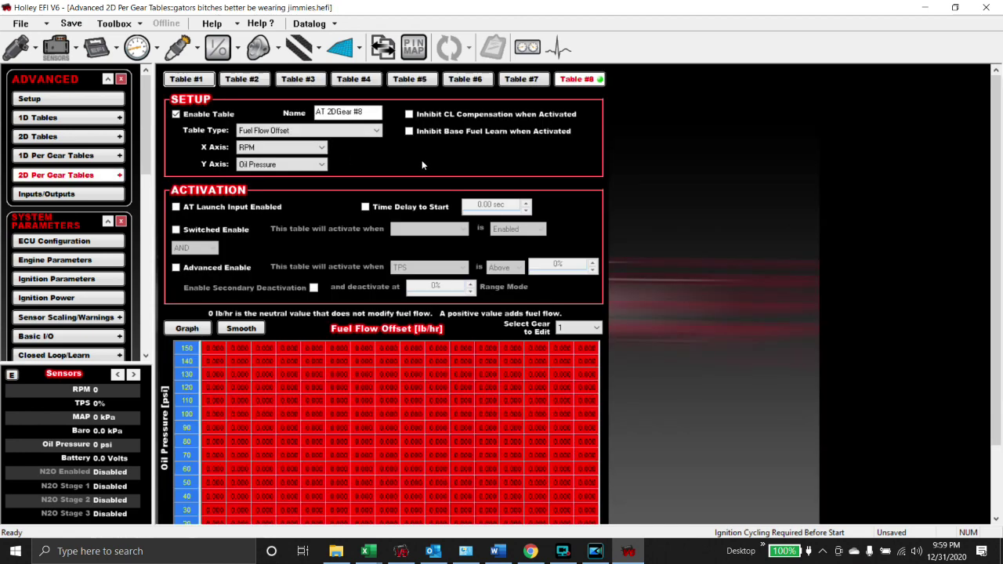
pyautogui.scroll(-3, 672, 298)
pyautogui.scroll(3, 671, 298)
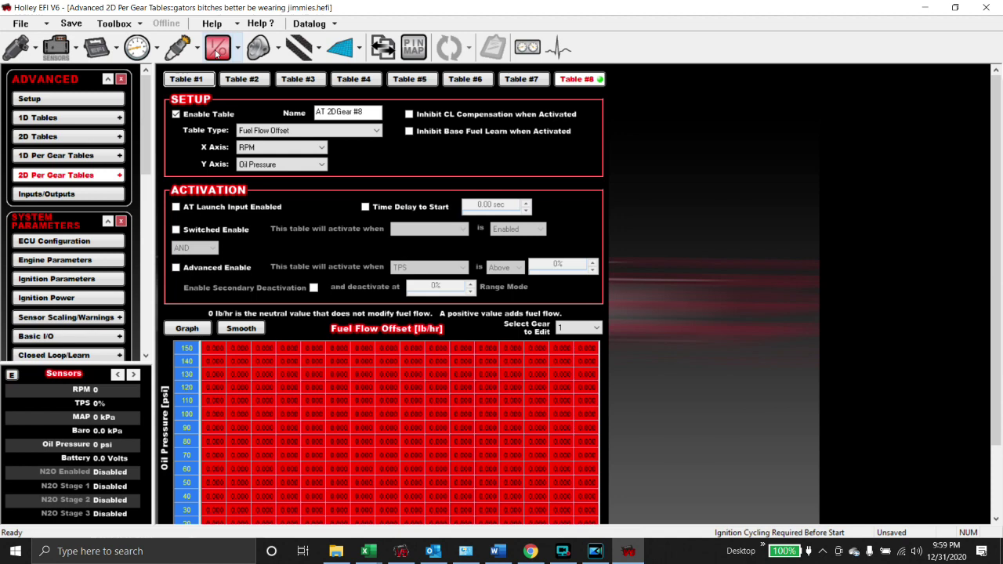
pyautogui.click(217, 52)
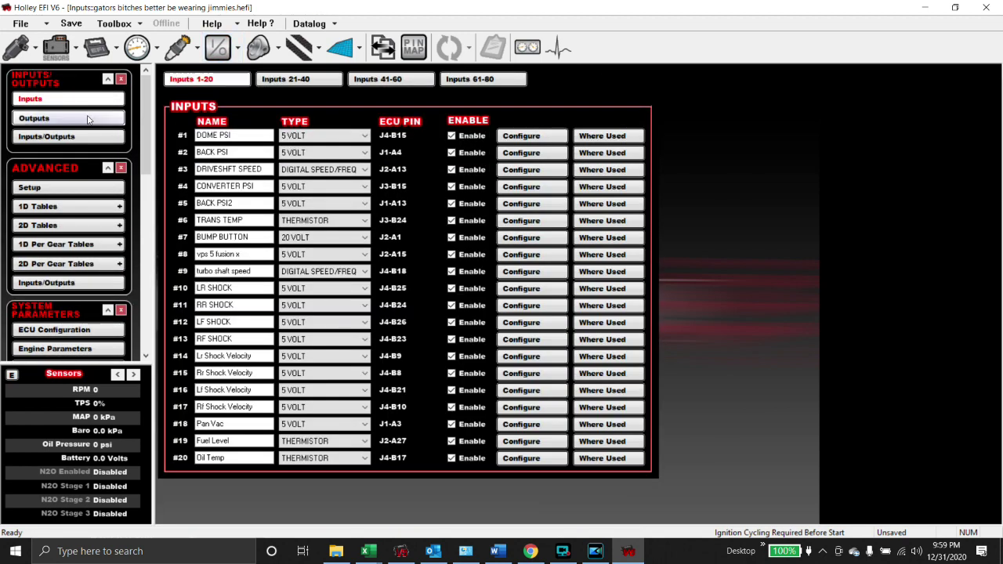
# - Show outputs 21–40 and select the name field of output #21, 'safety out'
pyautogui.click(88, 119)
pyautogui.click(321, 79)
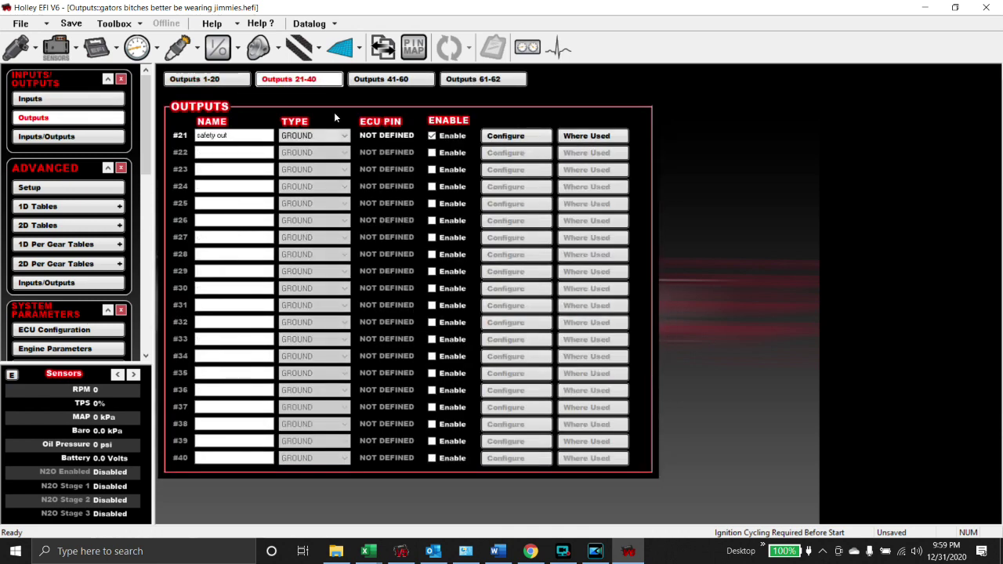
pyautogui.click(247, 136)
# - Set safety out's sensor trigger mode to Single and check its 25% CL Comp, 50 psi and 210 °F thresholds
pyautogui.click(493, 137)
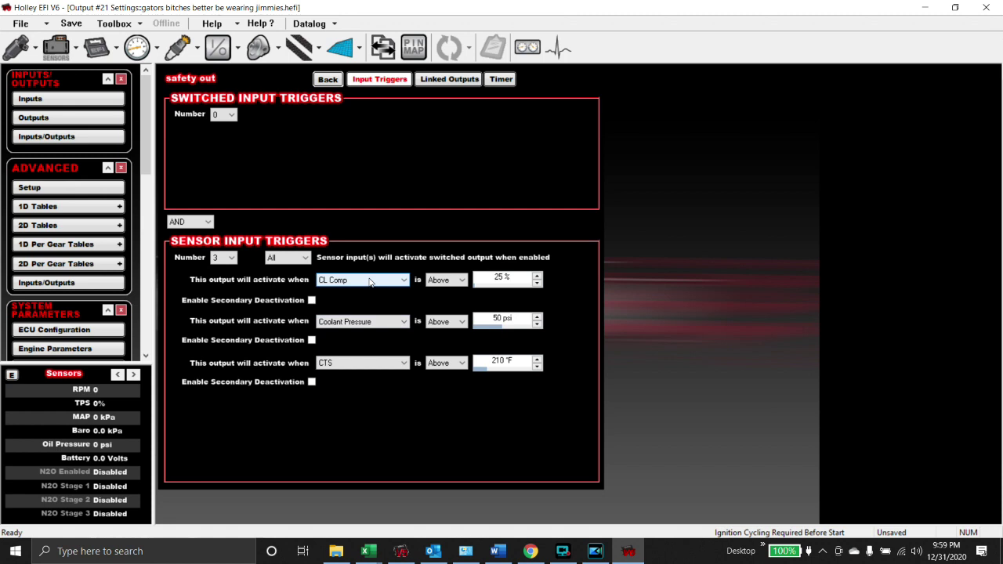
pyautogui.click(280, 259)
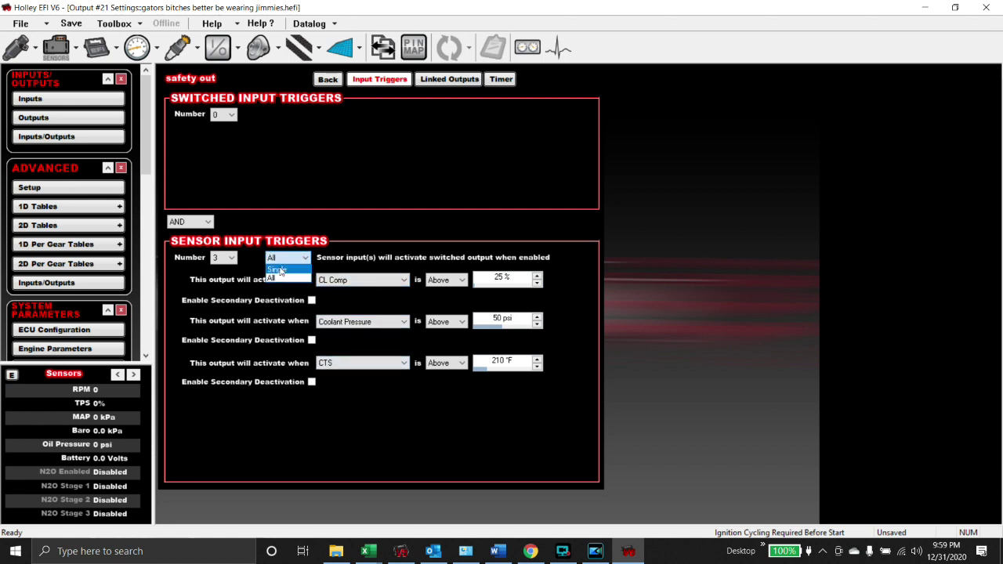
pyautogui.click(278, 270)
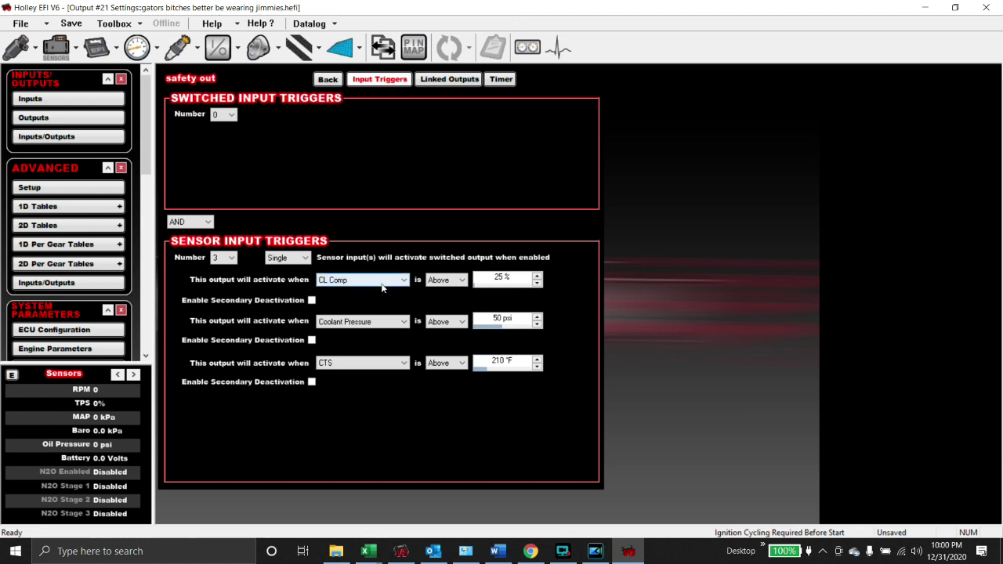
pyautogui.doubleClick(502, 278)
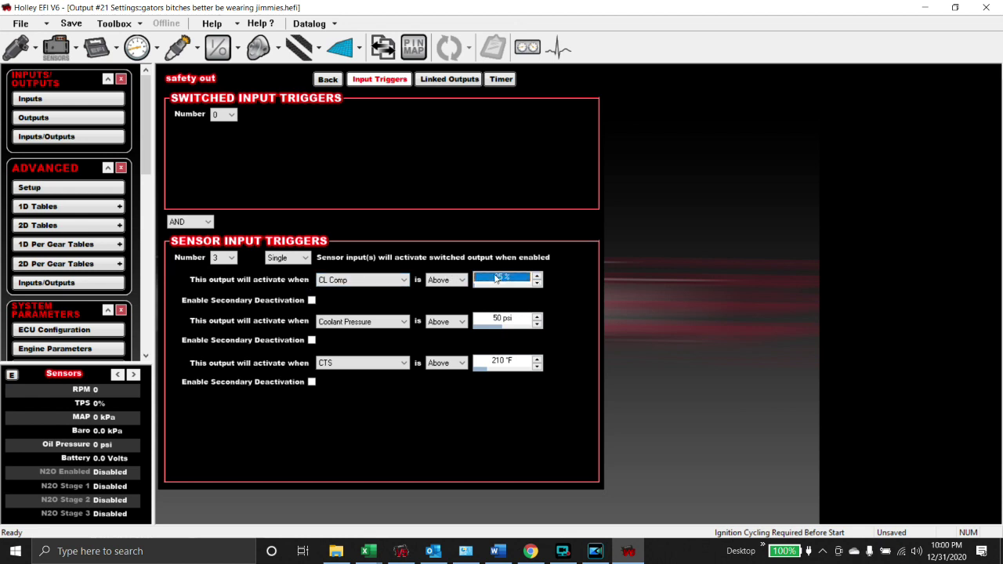
pyautogui.click(495, 320)
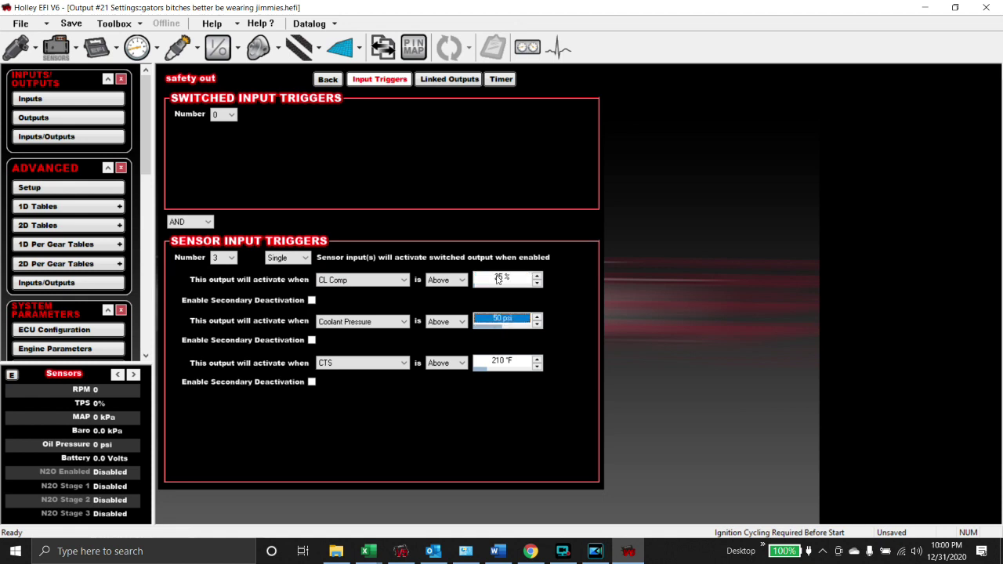
pyautogui.click(499, 278)
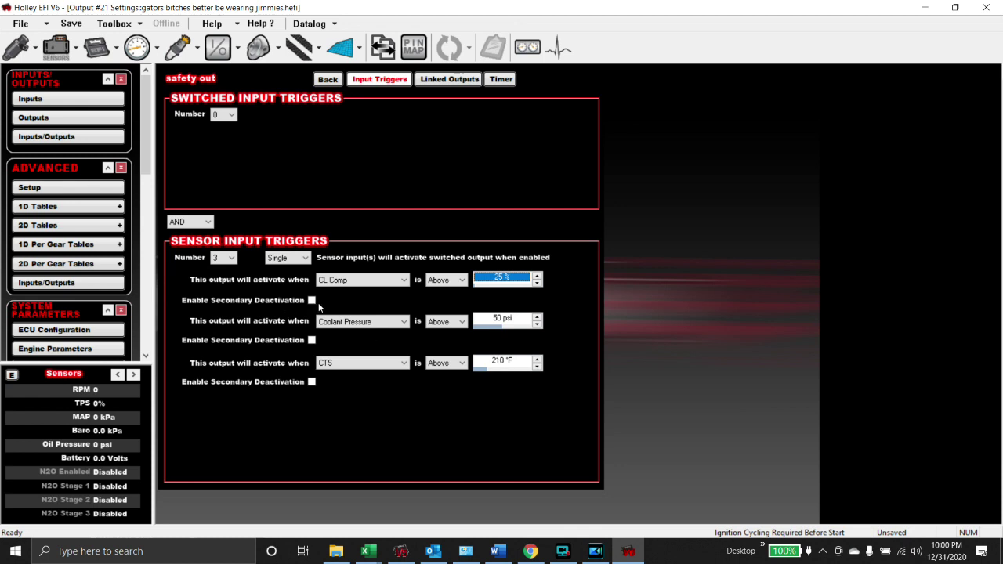
pyautogui.click(499, 320)
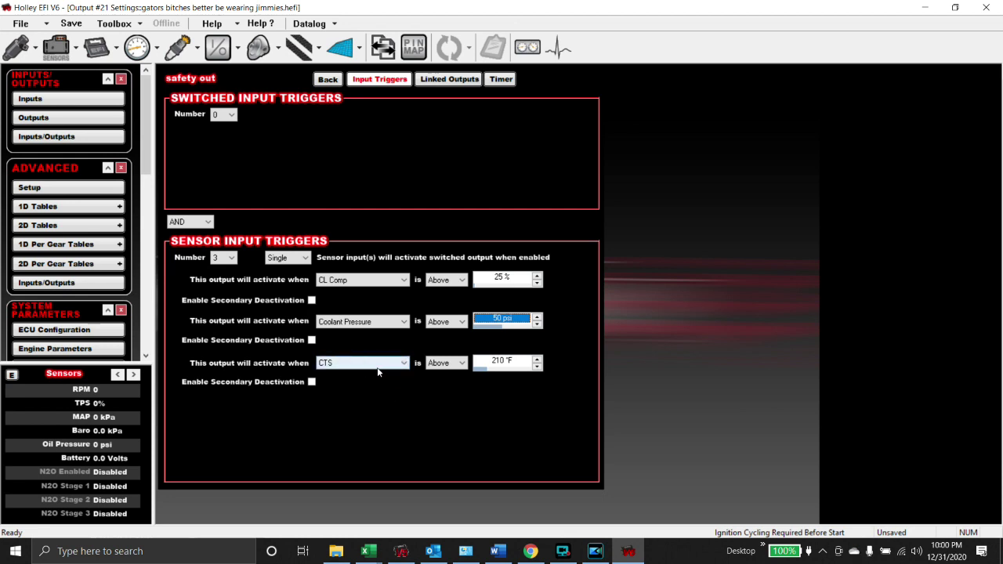
pyautogui.click(518, 365)
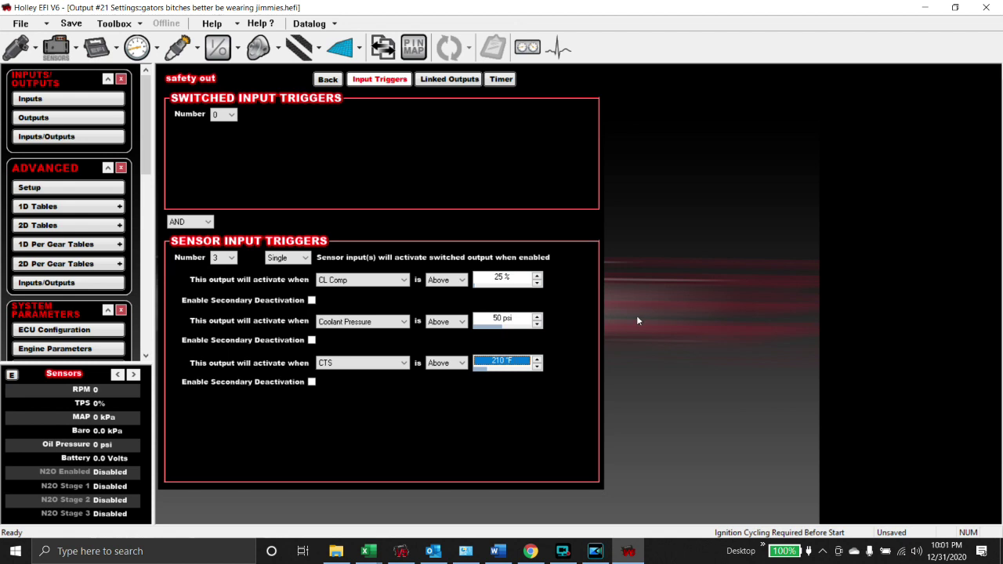
# - Raise the number of sensor triggers from 3 to 5
pyautogui.click(227, 258)
pyautogui.click(222, 311)
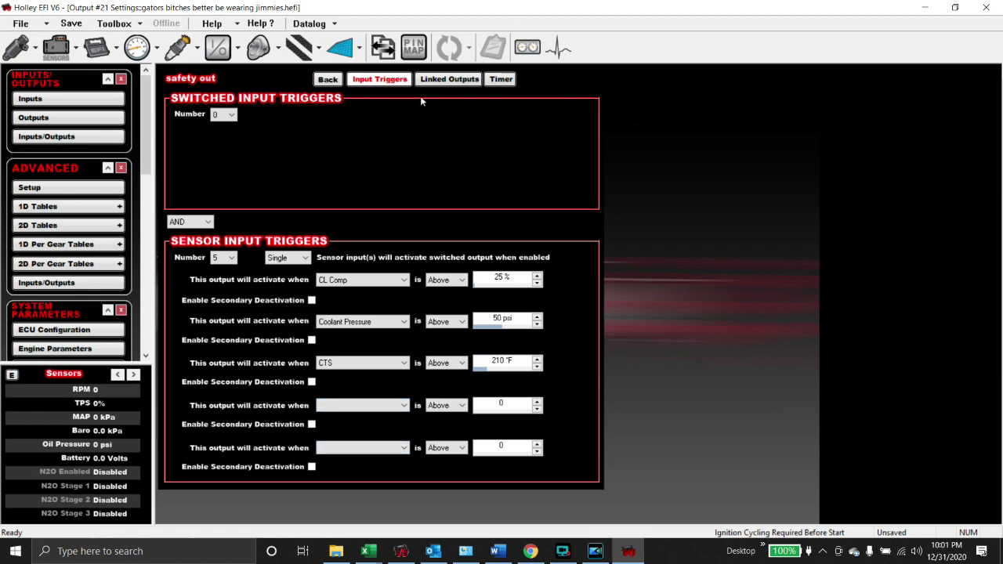
pyautogui.click(407, 52)
# - Assign the unassigned safety out output to pin B10 on connector J1 and close the pin map
pyautogui.click(371, 64)
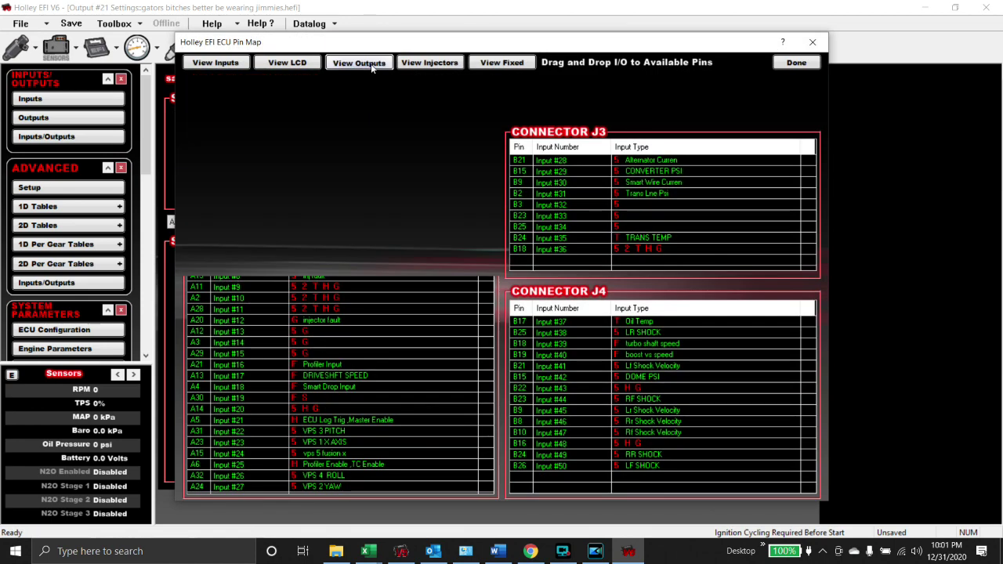
pyautogui.click(211, 95)
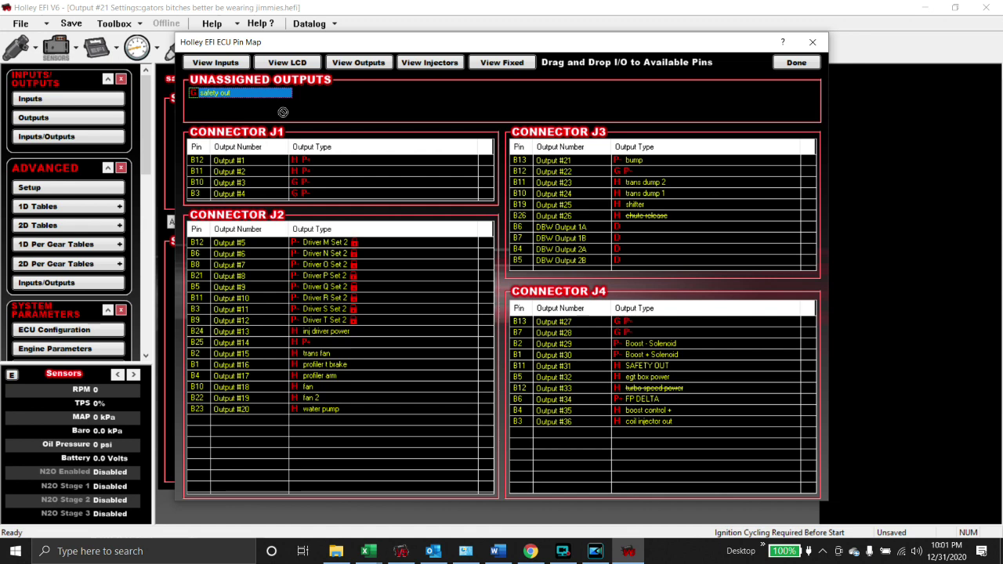
pyautogui.click(327, 182)
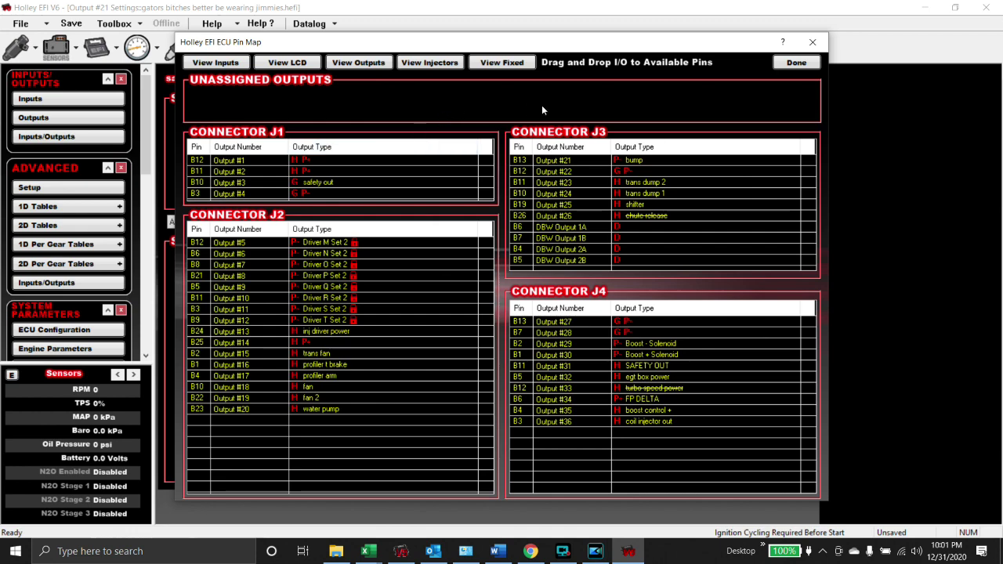
pyautogui.click(779, 62)
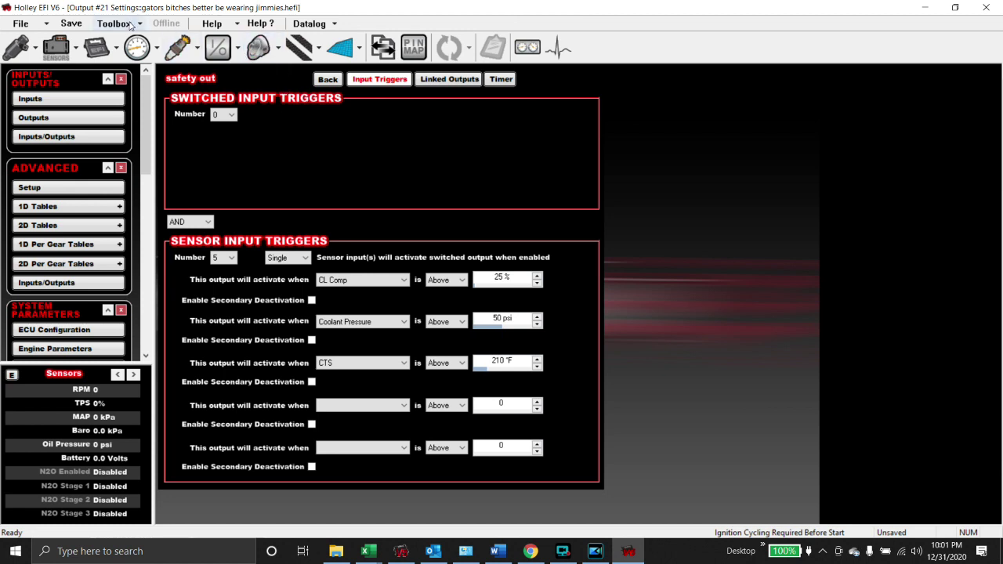
pyautogui.click(130, 24)
# - Browse the Boost folder of individual configuration files, then cancel loading one
pyautogui.click(150, 38)
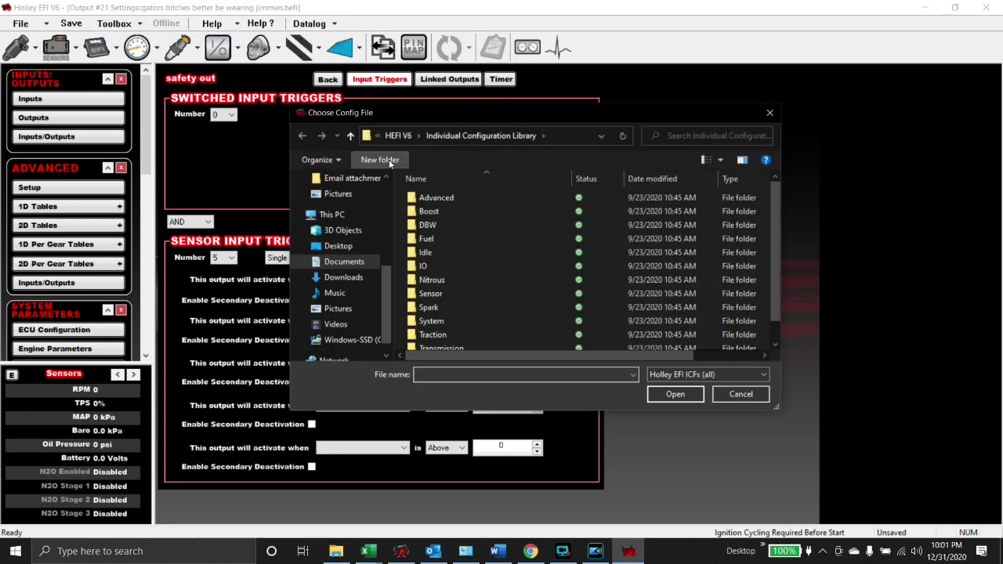
pyautogui.doubleClick(429, 212)
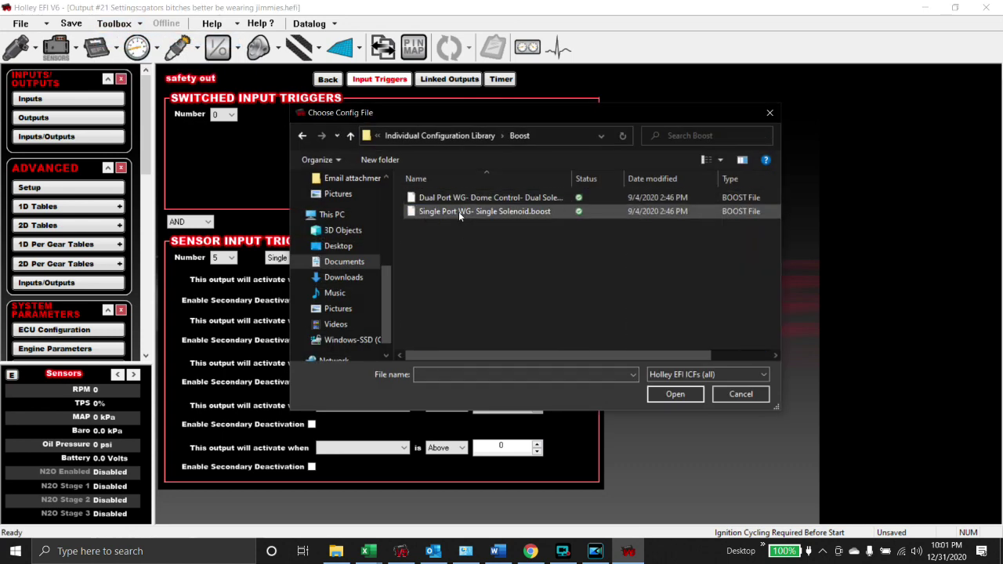
pyautogui.click(739, 394)
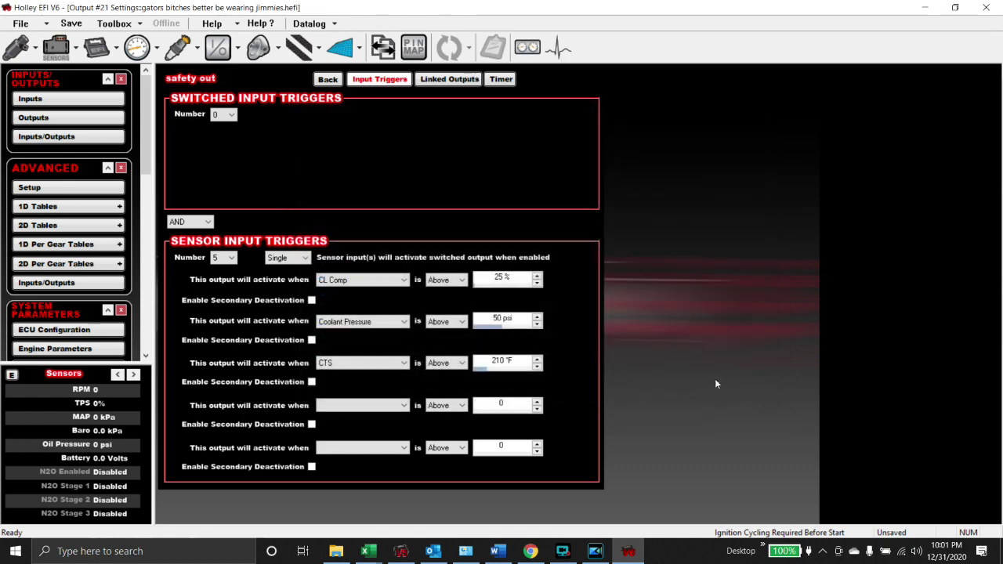
# - In Boost Setup, keep safety out as the switched trigger, active for 0.2 sec
pyautogui.click(258, 47)
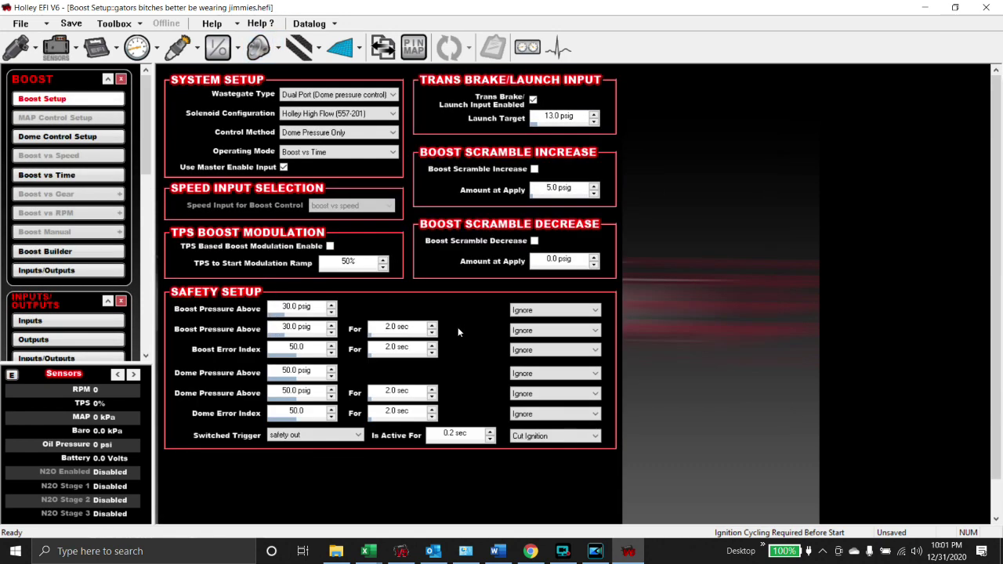
pyautogui.click(305, 438)
pyautogui.click(304, 437)
pyautogui.click(457, 437)
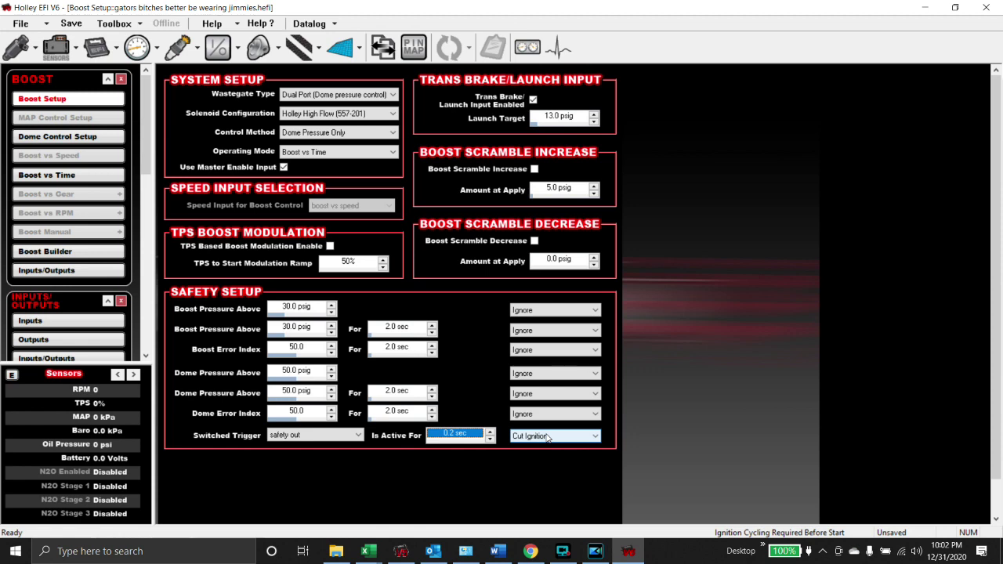
# - Recheck output #21 safety out's settings on the outputs 21–40 page
pyautogui.click(218, 47)
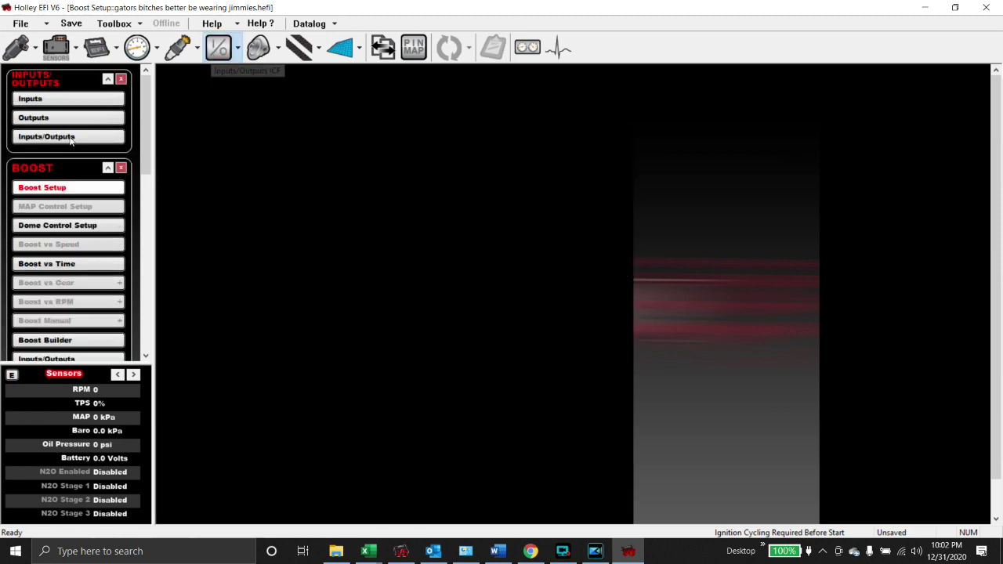
pyautogui.click(70, 98)
pyautogui.click(79, 117)
pyautogui.click(298, 79)
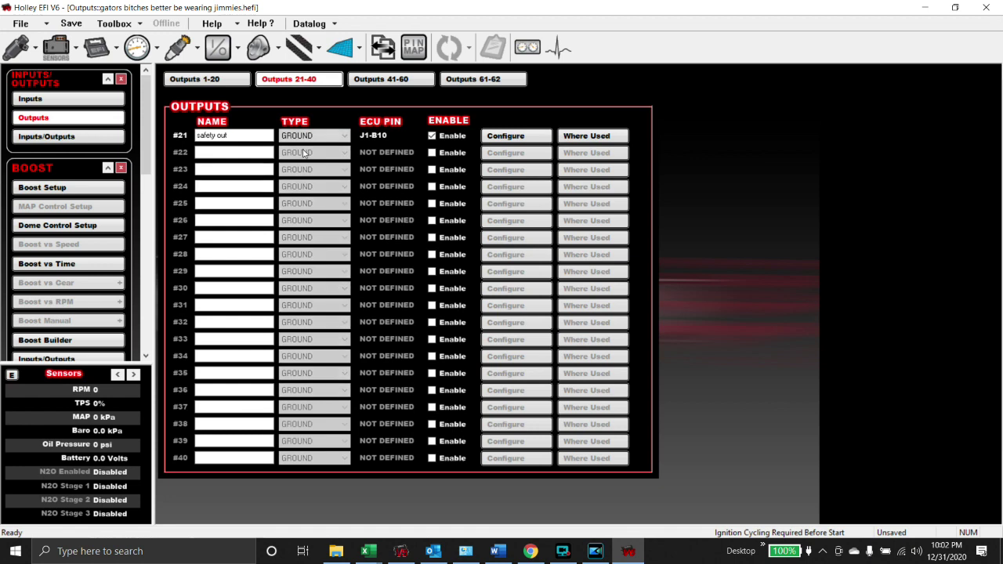
pyautogui.click(506, 136)
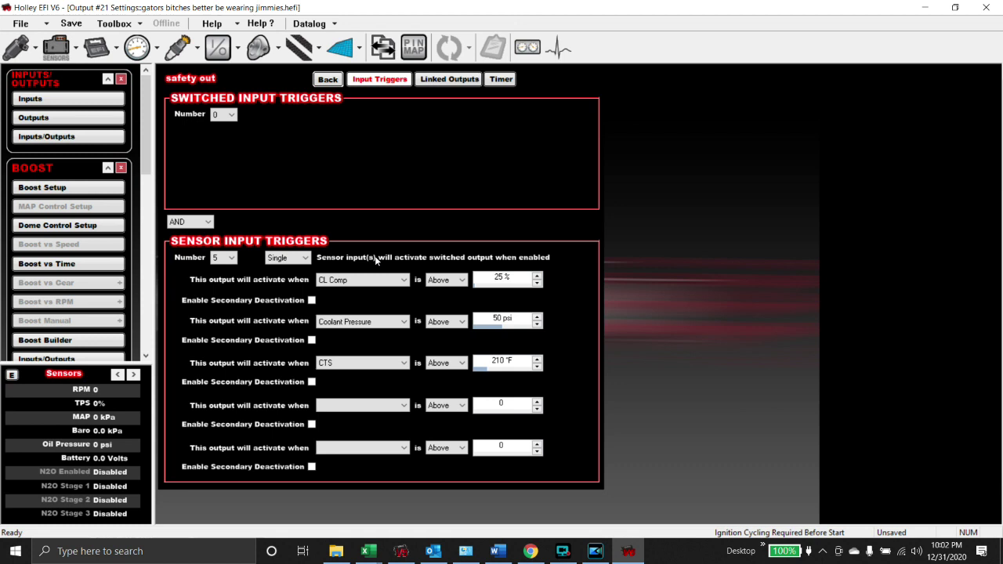
# - Set the safety out switched trigger's action to Cut Ignition in Boost Setup
pyautogui.click(258, 47)
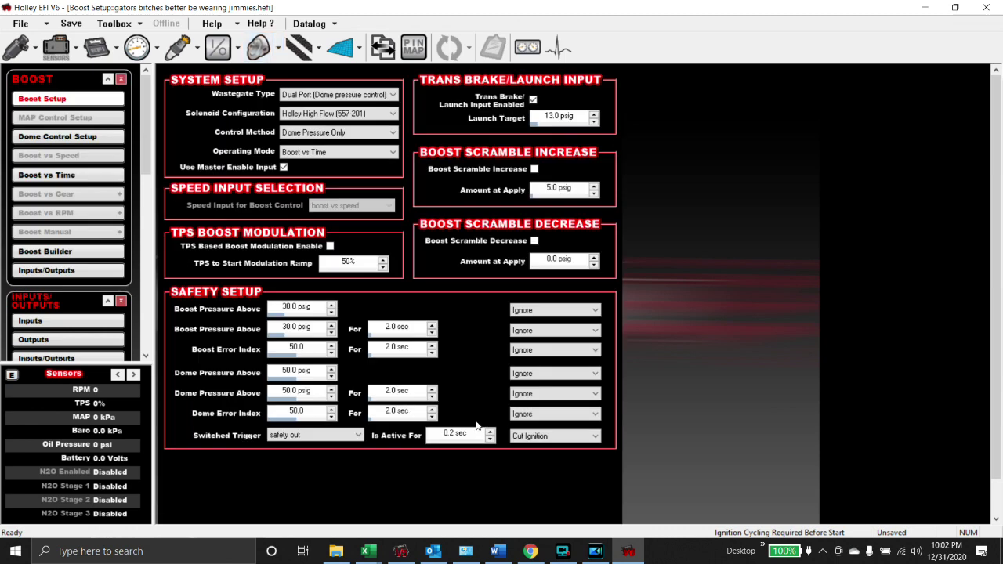
pyautogui.click(530, 435)
pyautogui.click(530, 435)
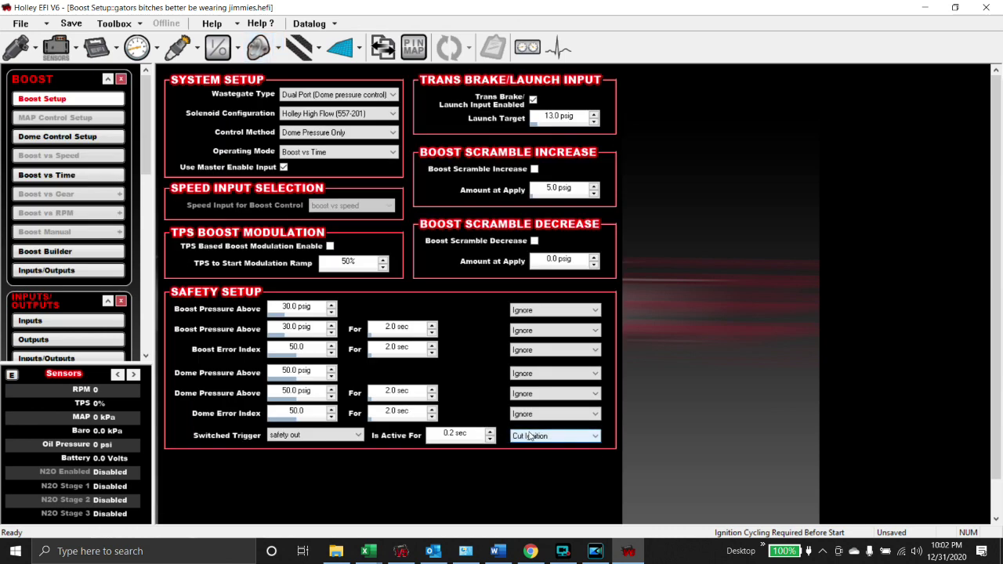
pyautogui.click(341, 45)
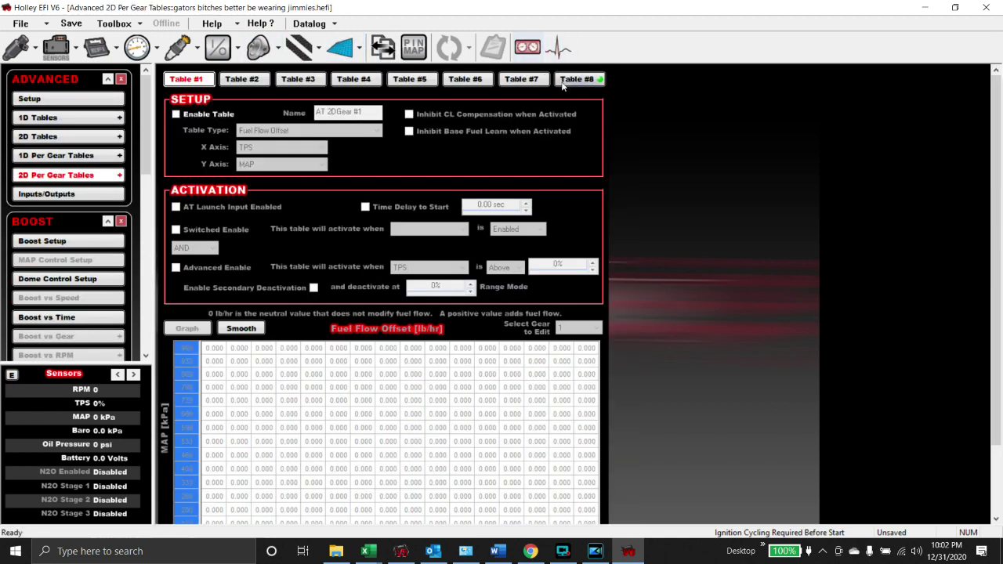
# - Uncheck Enable Table for 2D per-gear Table #7, the TPS/MAP fuel flow offset table
pyautogui.click(567, 81)
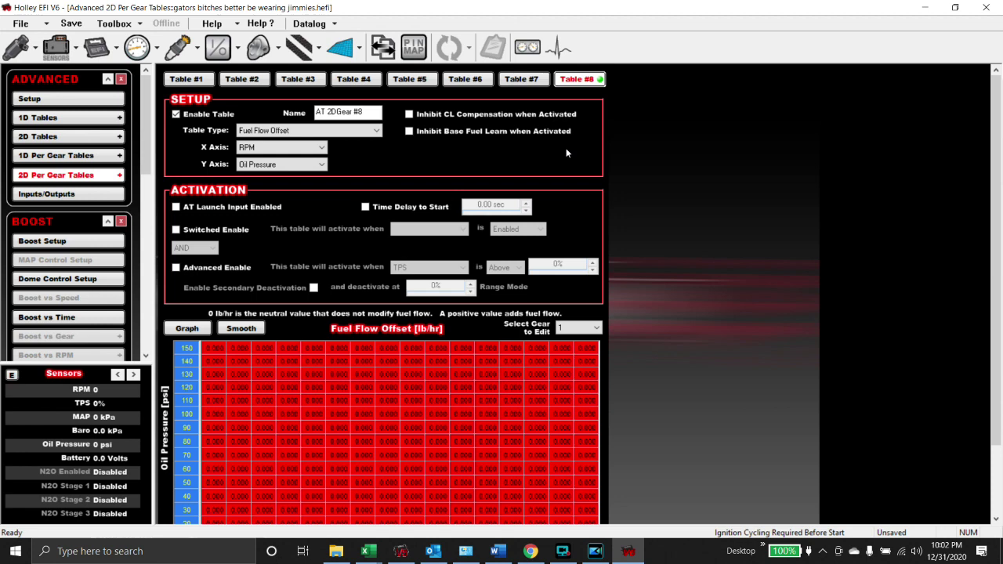
pyautogui.click(519, 81)
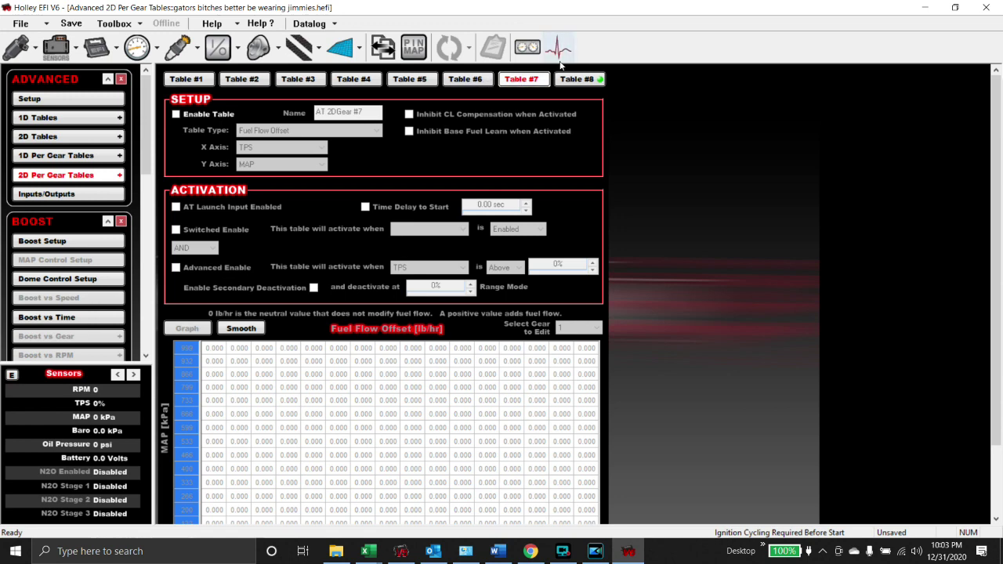
pyautogui.click(208, 116)
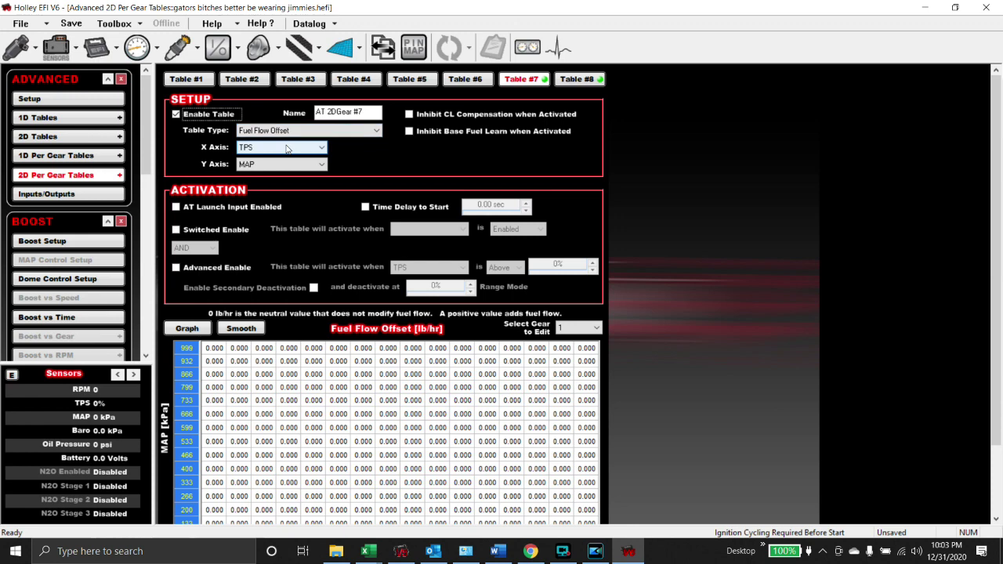
pyautogui.click(208, 114)
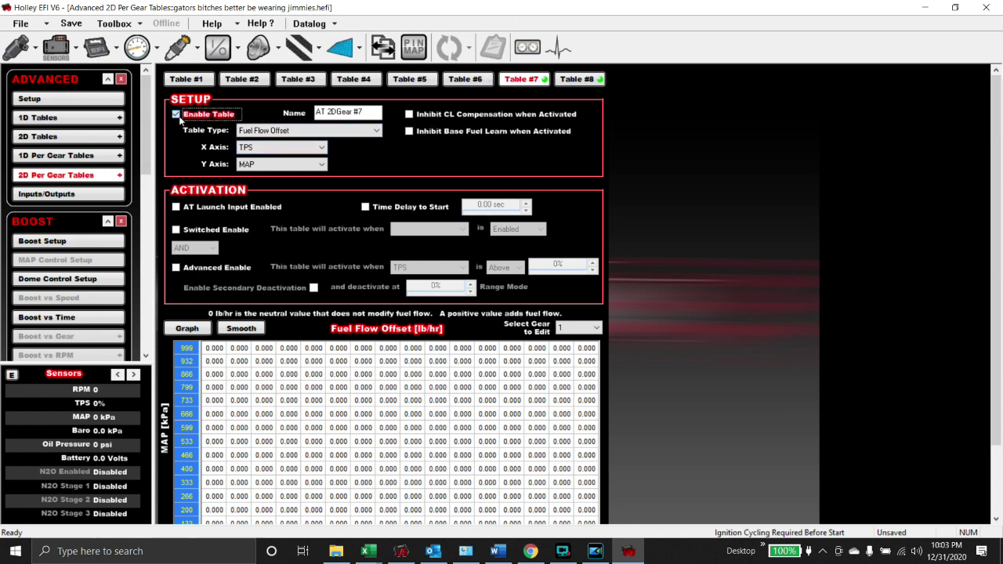
# - Enable 1D per-gear Table #7 (AT 1DGear #7) with RPM as its X axis
pyautogui.click(89, 155)
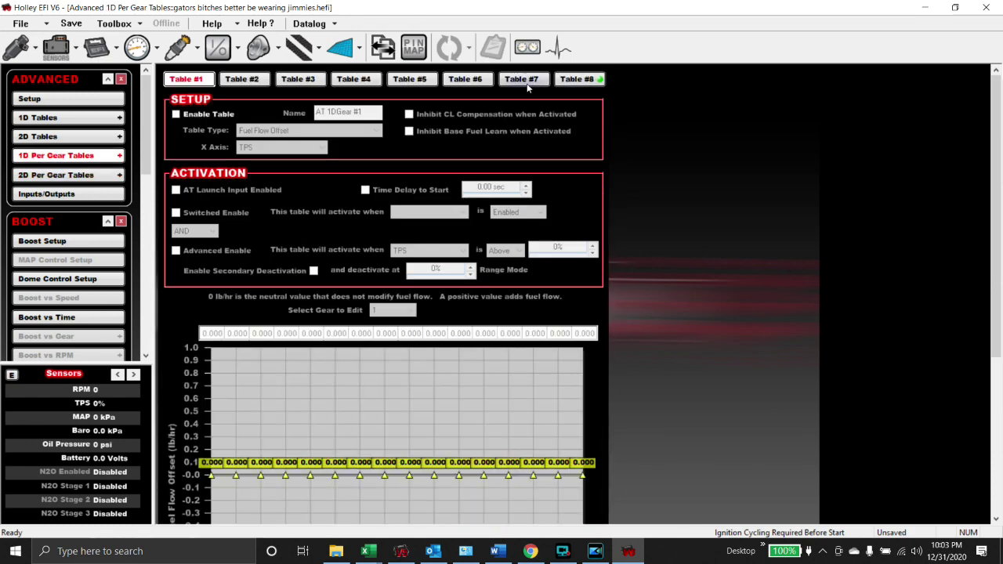
pyautogui.click(517, 82)
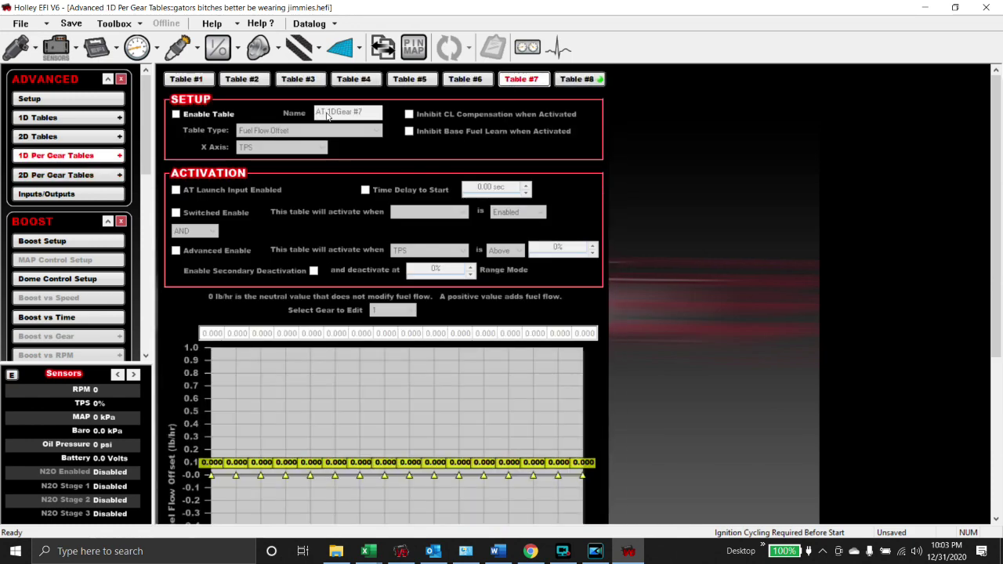
pyautogui.click(192, 117)
pyautogui.click(287, 147)
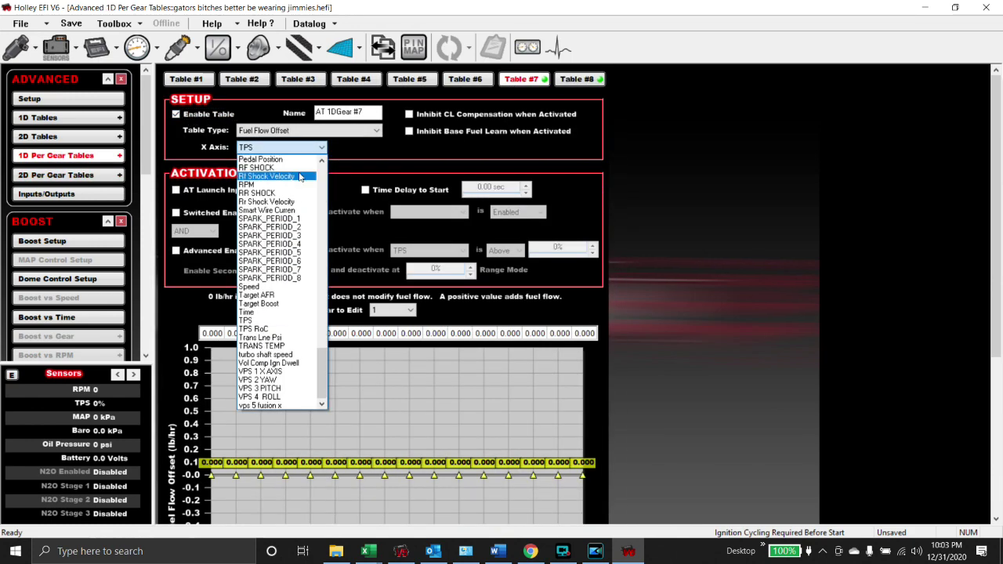
pyautogui.click(292, 185)
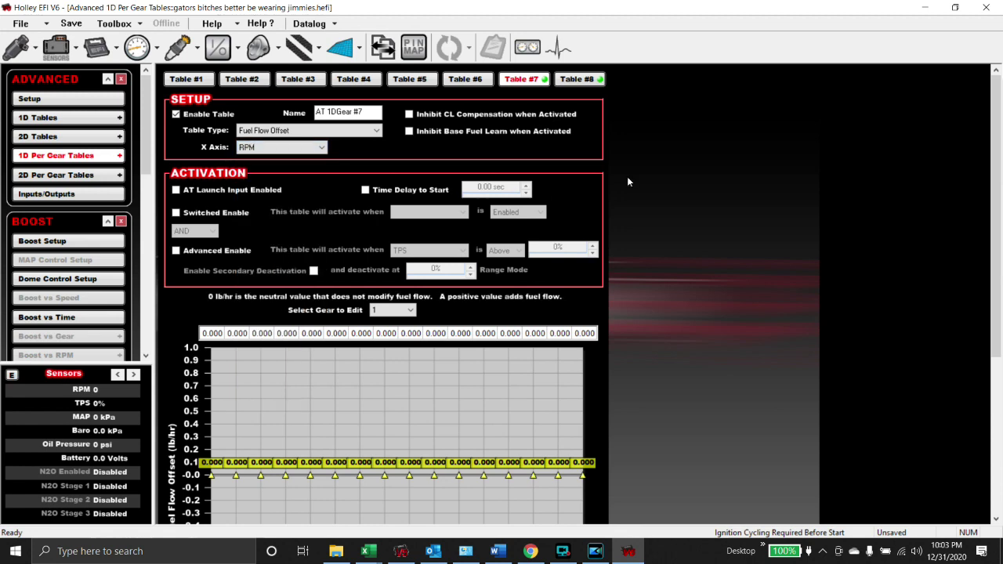
pyautogui.scroll(-5, 649, 182)
pyautogui.scroll(5, 667, 194)
pyautogui.scroll(-5, 667, 190)
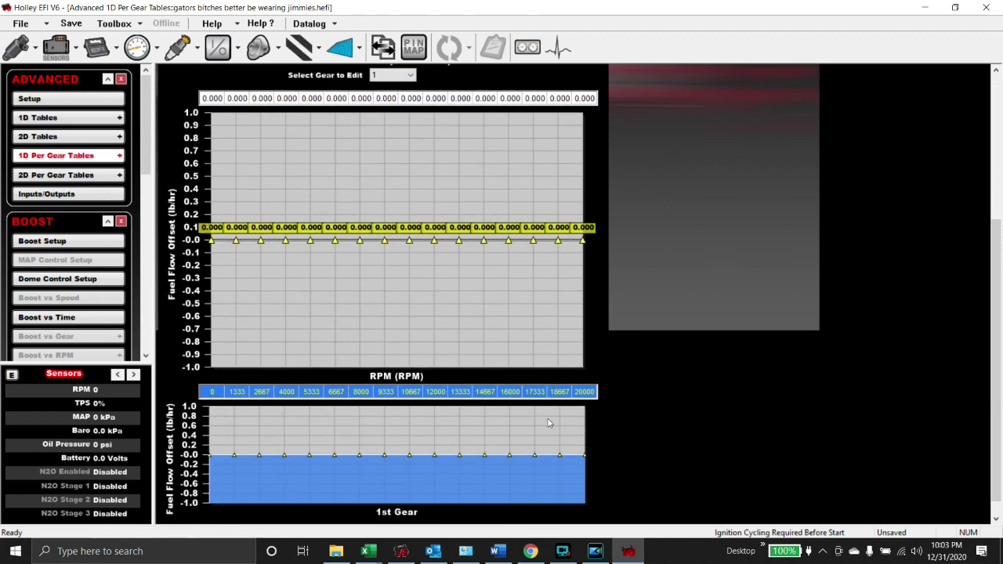
# - Set the RPM axis end points to 9000 and 9500 and fill the points evenly between them
pyautogui.click(586, 392)
pyautogui.write('9500')
pyautogui.press('Return')
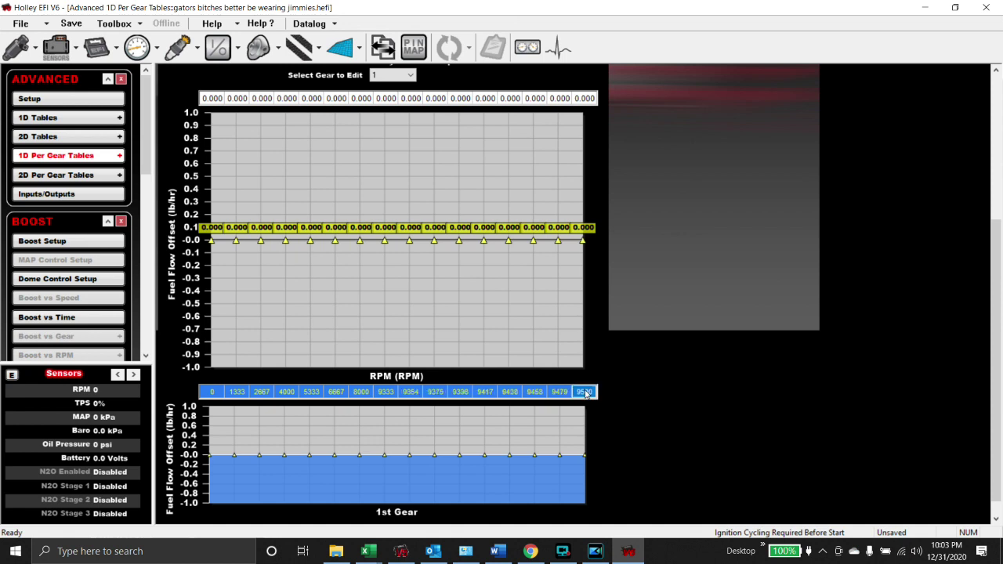
pyautogui.click(385, 395)
pyautogui.write('9000')
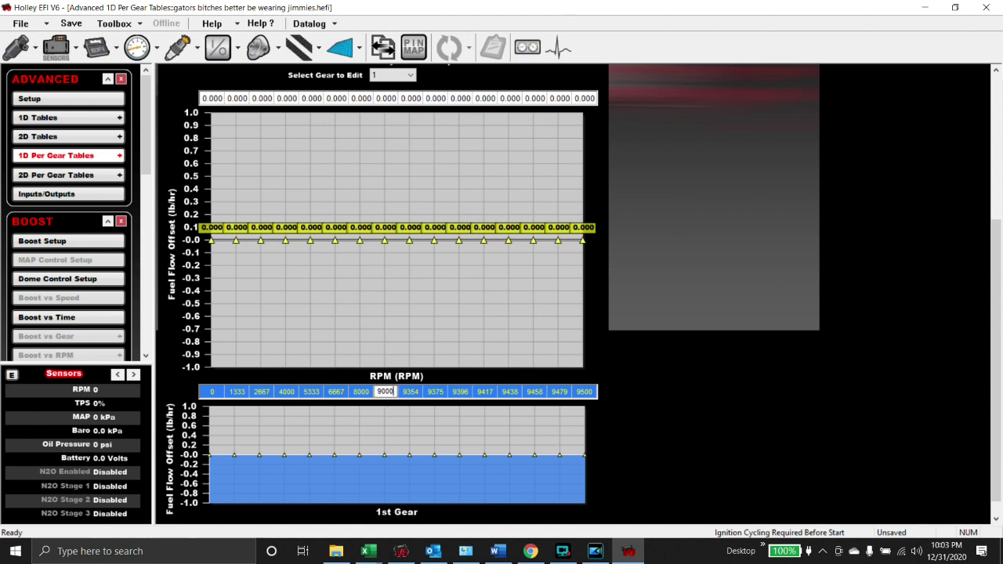
pyautogui.press('Return')
pyautogui.rightClick(393, 398)
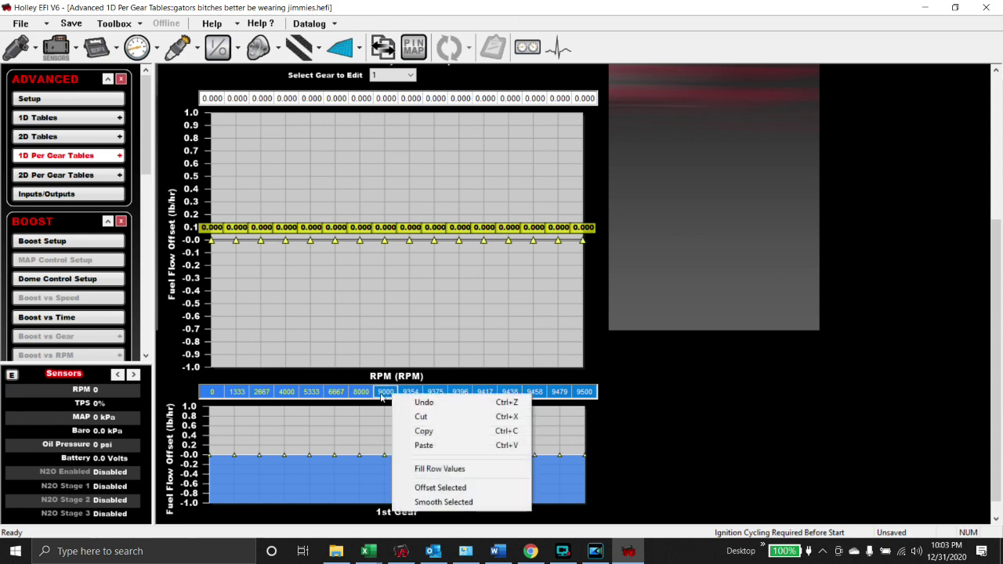
pyautogui.click(238, 393)
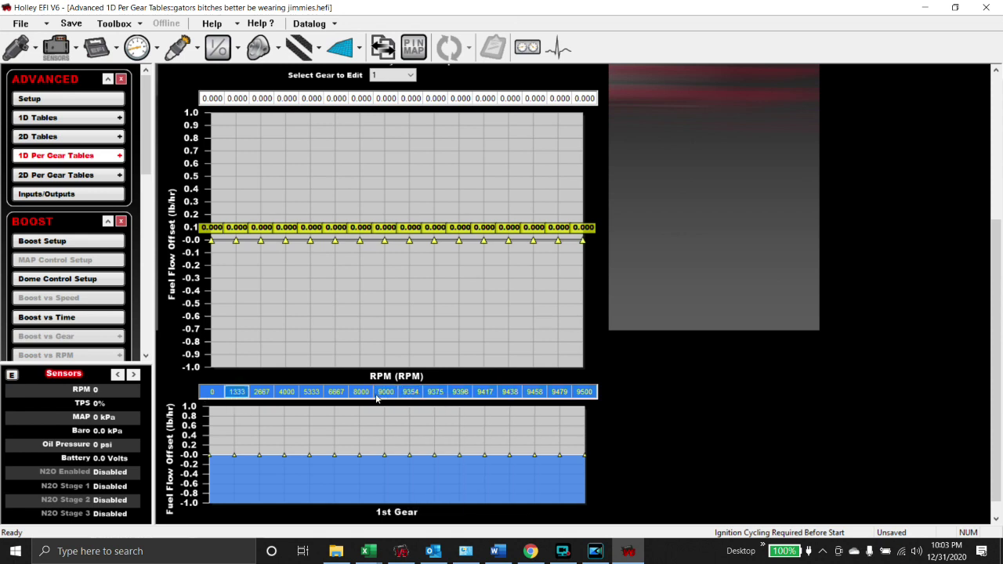
pyautogui.write('9000')
pyautogui.press('Return')
pyautogui.moveTo(587, 394); pyautogui.dragTo(242, 395)
pyautogui.rightClick(242, 395)
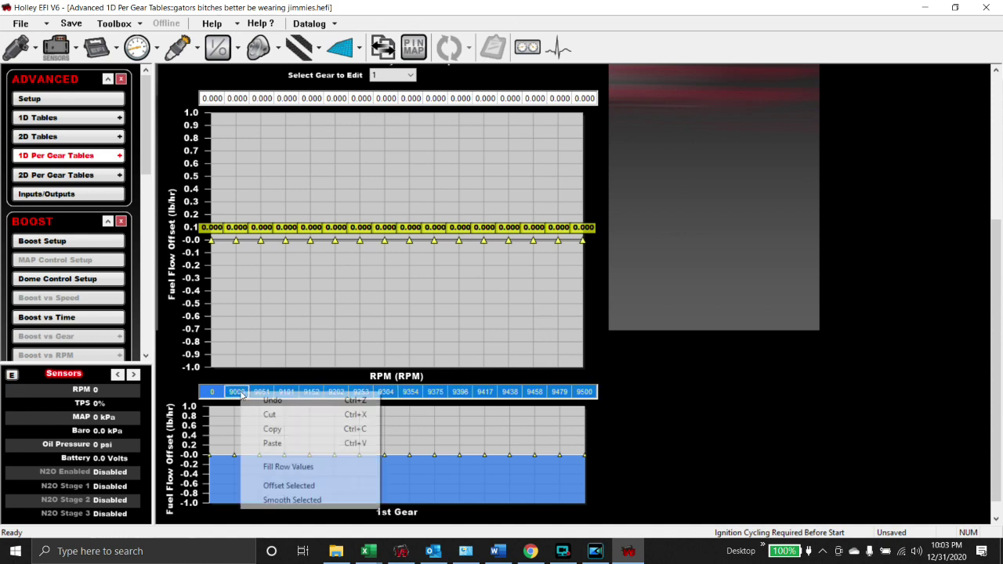
pyautogui.click(280, 463)
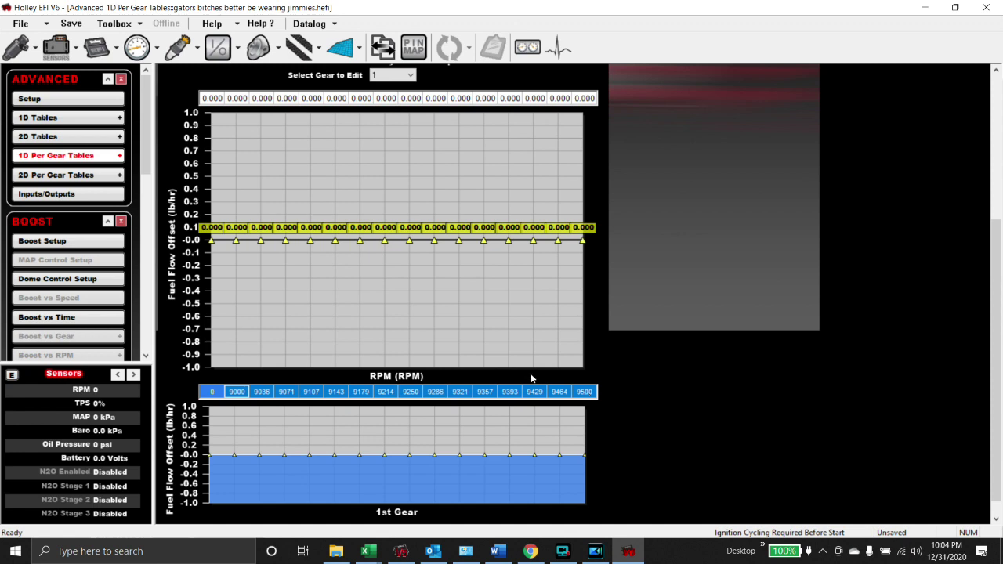
pyautogui.scroll(5, 512, 324)
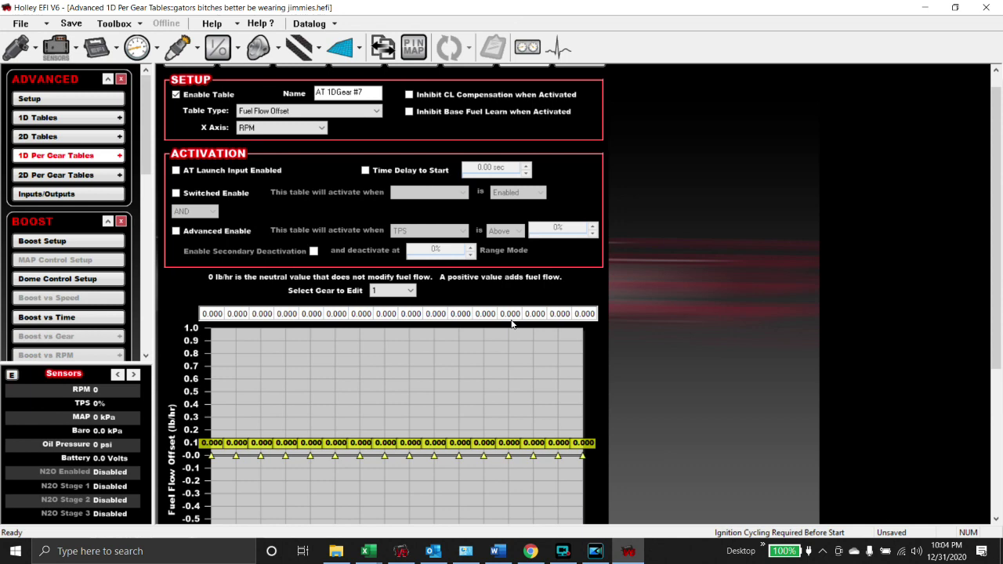
# - Enter -4000 at 9500 RPM and fill the offsets as a ramp from 0 at 9107 RPM
pyautogui.scroll(-5, 512, 324)
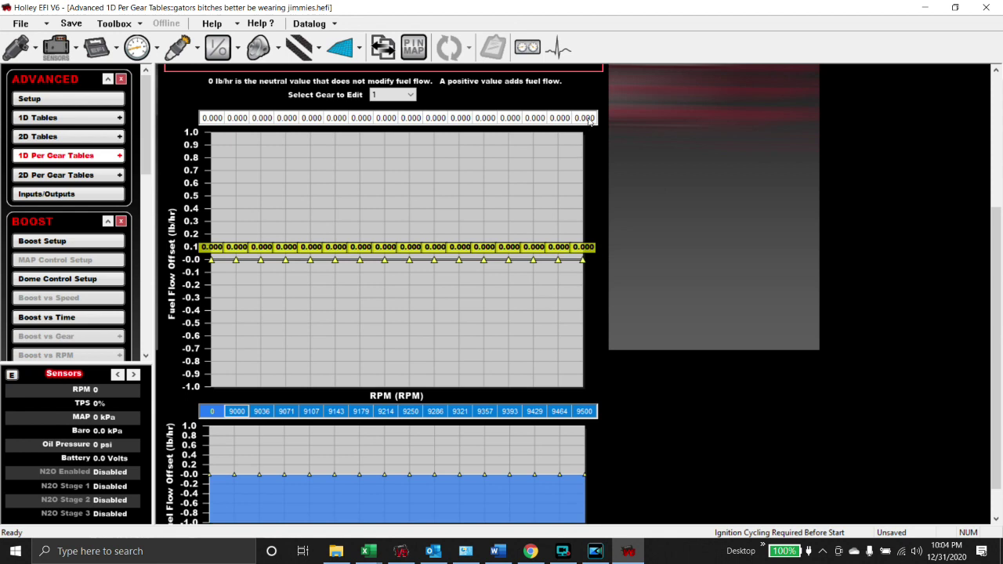
pyautogui.click(586, 118)
pyautogui.write('-4000')
pyautogui.press('Return')
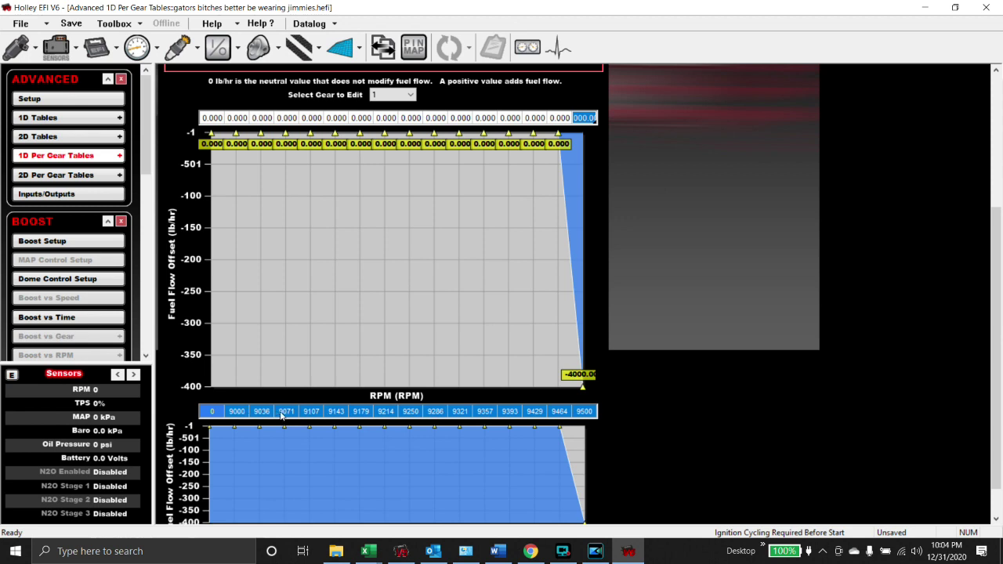
pyautogui.click(311, 415)
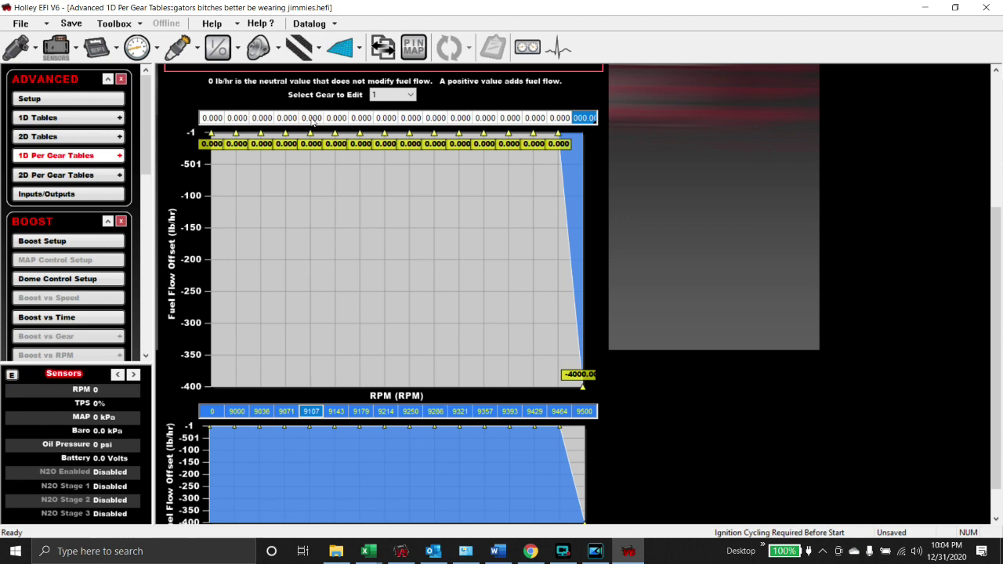
pyautogui.moveTo(312, 121); pyautogui.dragTo(576, 118)
pyautogui.rightClick(572, 115)
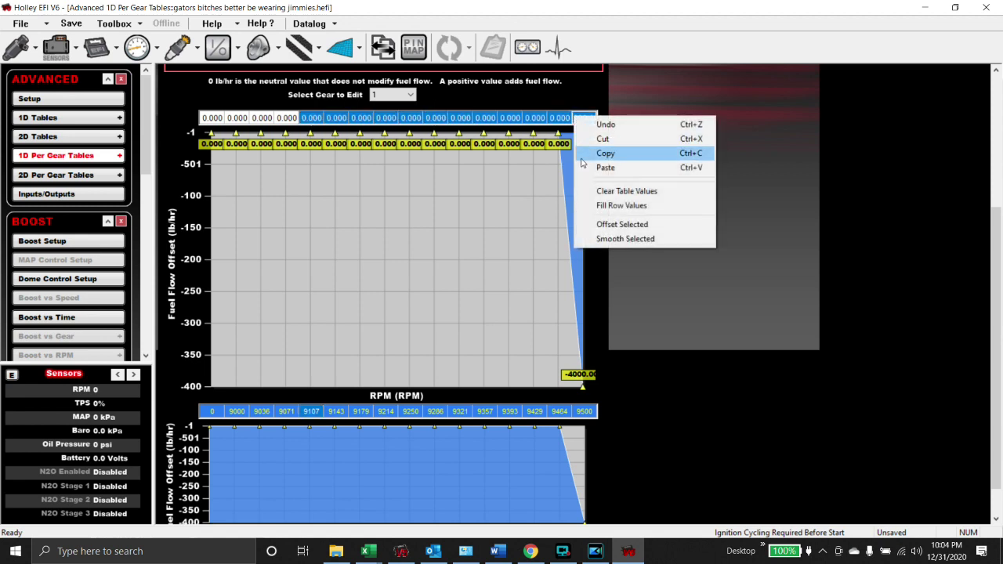
pyautogui.click(605, 207)
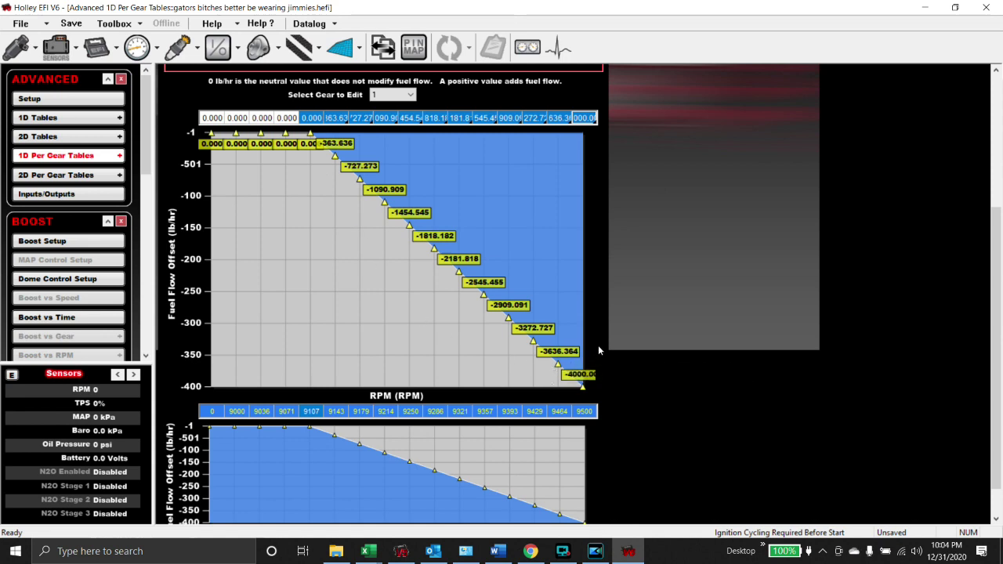
# - Clear the ramped fuel offsets, then set -4000 lb/hr on every cell from 9214 to 9500 RPM
pyautogui.rightClick(517, 123)
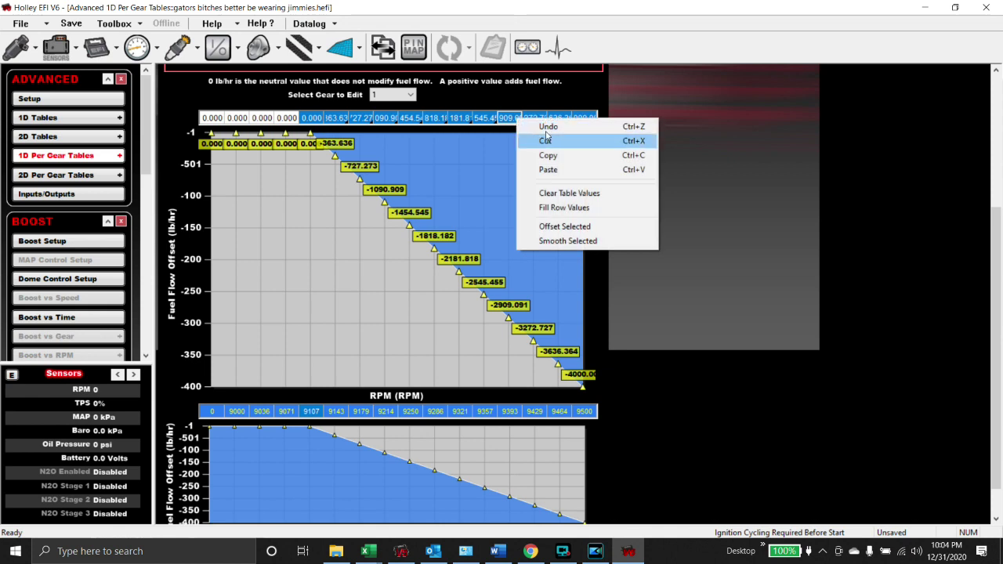
pyautogui.click(546, 140)
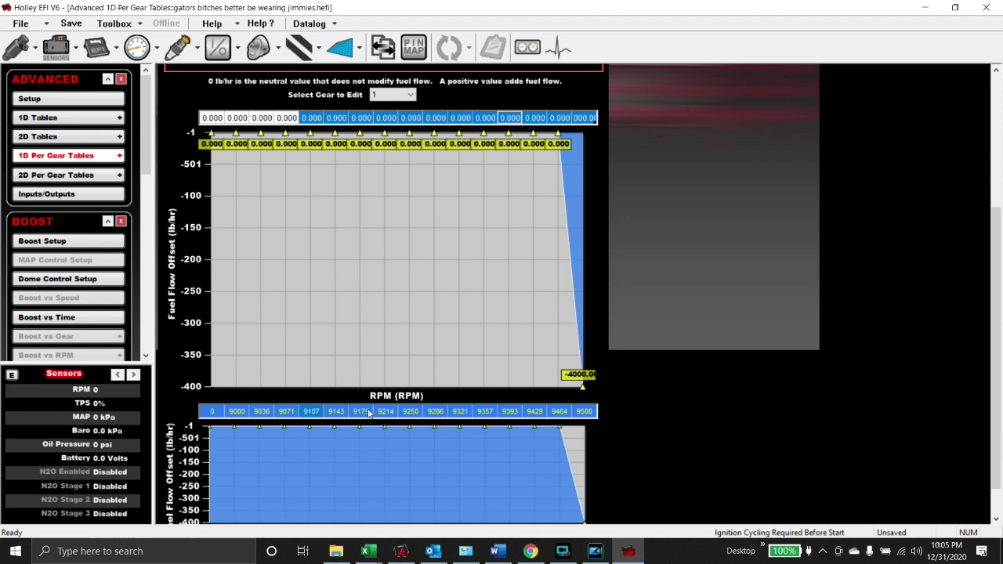
pyautogui.click(383, 411)
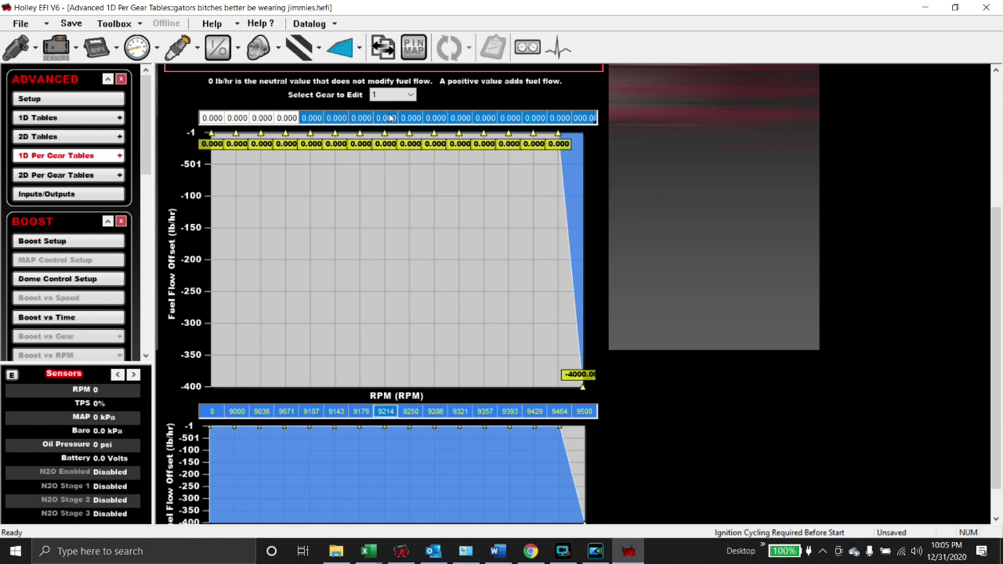
pyautogui.moveTo(584, 117); pyautogui.dragTo(376, 120)
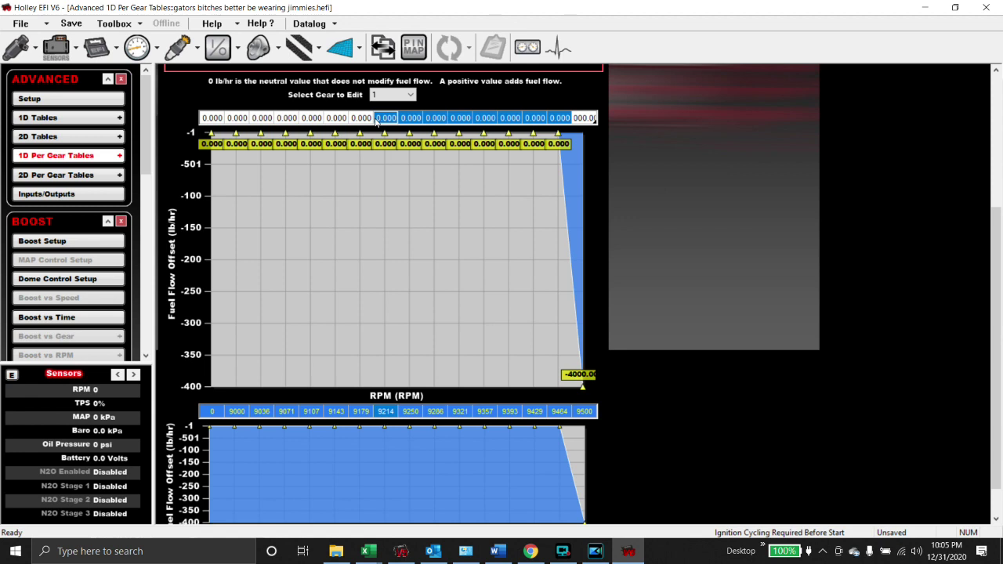
pyautogui.write('-4000')
pyautogui.press('Return')
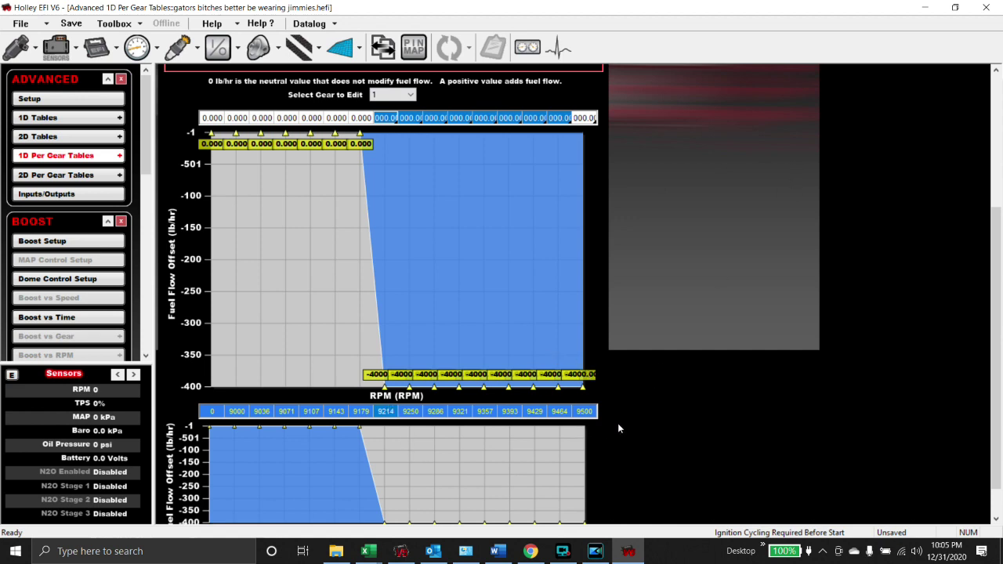
# - Enable per-gear Table #6 as a Timing Offset table with RPM as its X axis
pyautogui.scroll(5, 622, 406)
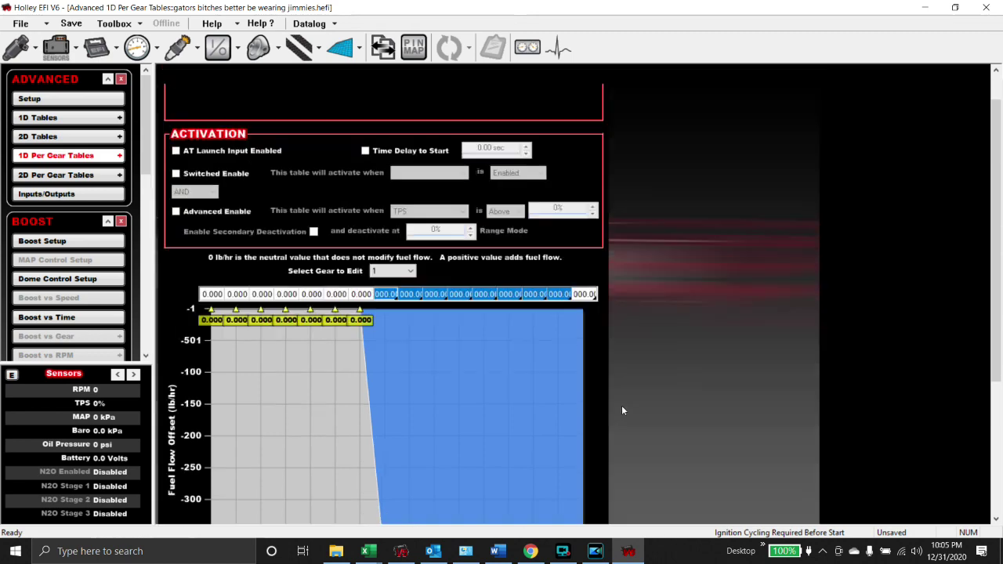
pyautogui.click(466, 79)
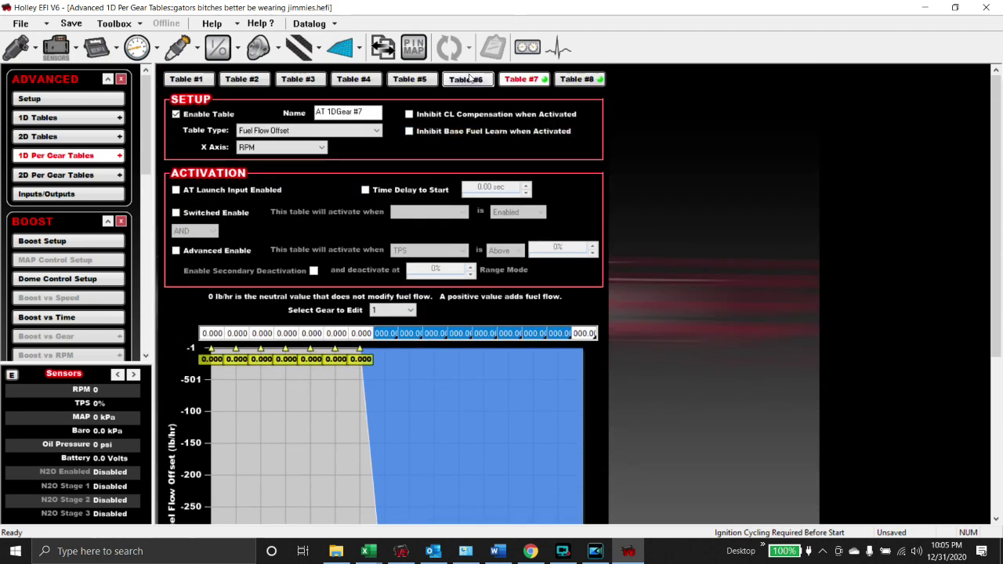
pyautogui.click(177, 115)
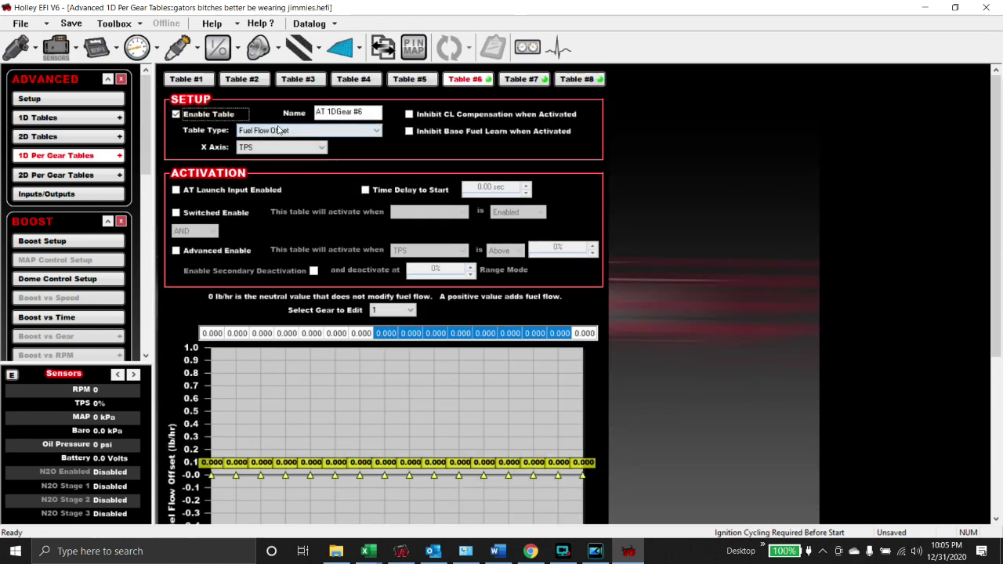
pyautogui.click(294, 130)
pyautogui.click(287, 177)
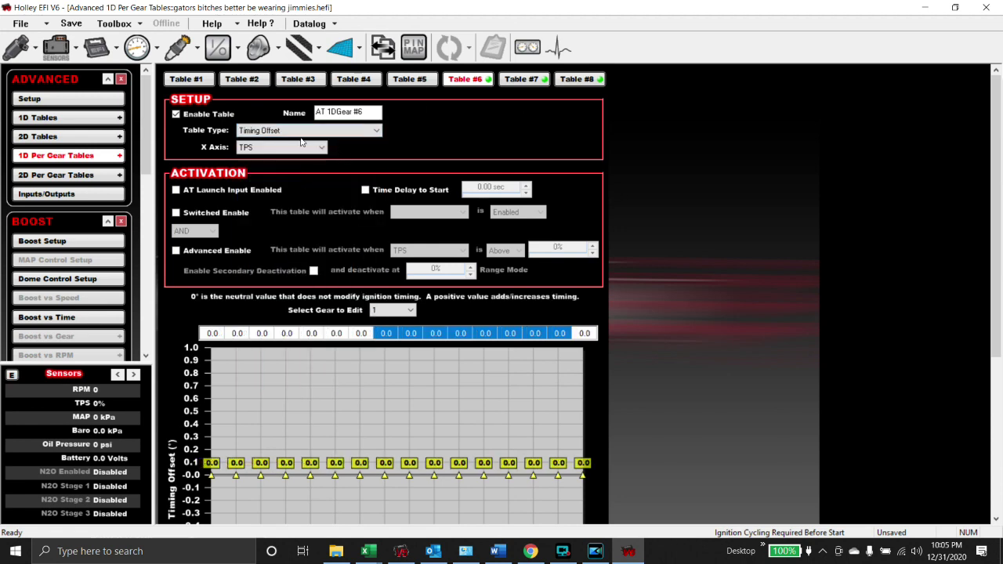
pyautogui.click(284, 147)
pyautogui.click(266, 185)
# - Set the RPM breakpoints to 9000 and 9500 and fill the row evenly between them
pyautogui.click(561, 333)
pyautogui.scroll(-2, 589, 407)
pyautogui.scroll(-3, 589, 408)
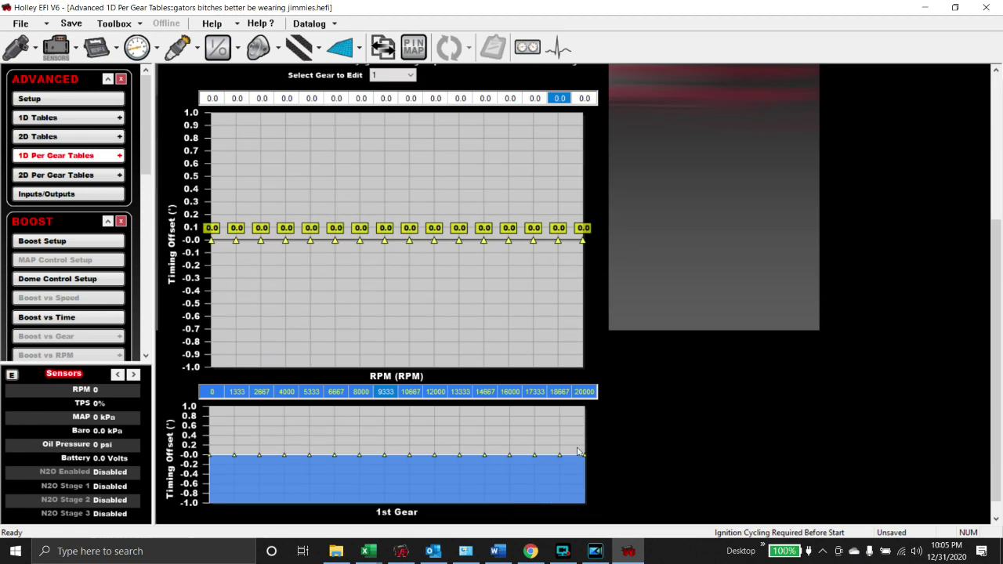
pyautogui.click(583, 391)
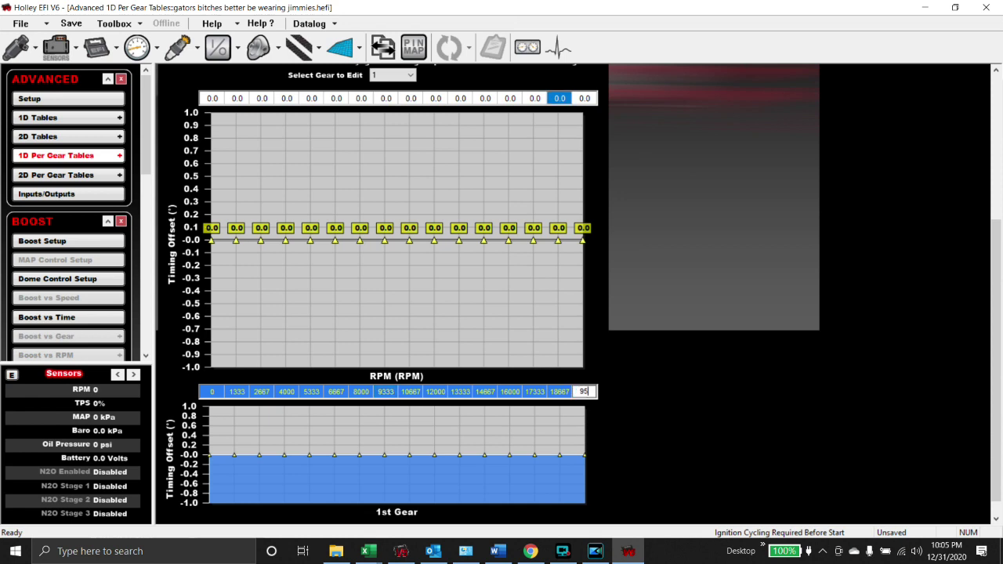
pyautogui.write('9500')
pyautogui.press('Return')
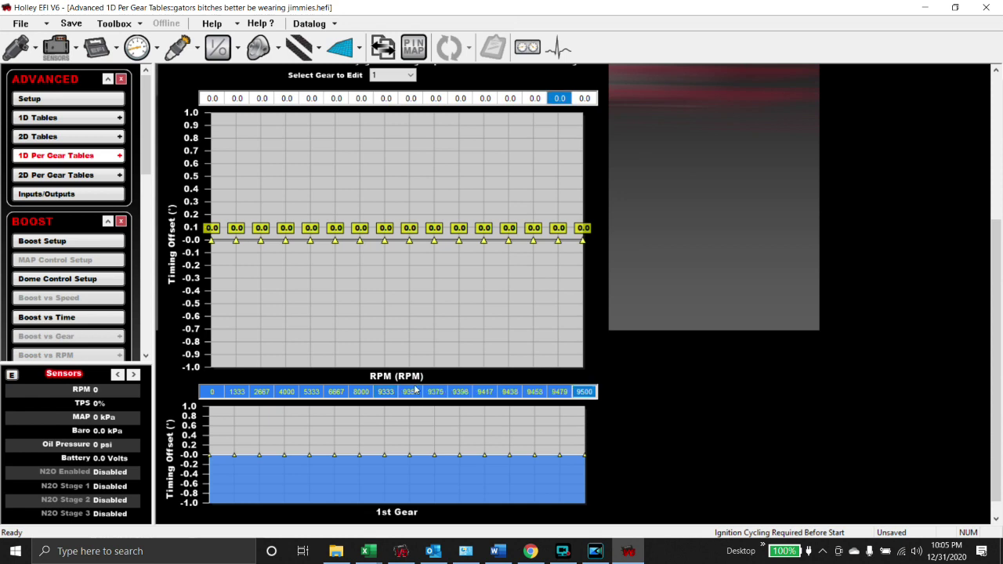
pyautogui.click(237, 392)
pyautogui.write('9000')
pyautogui.press('Return')
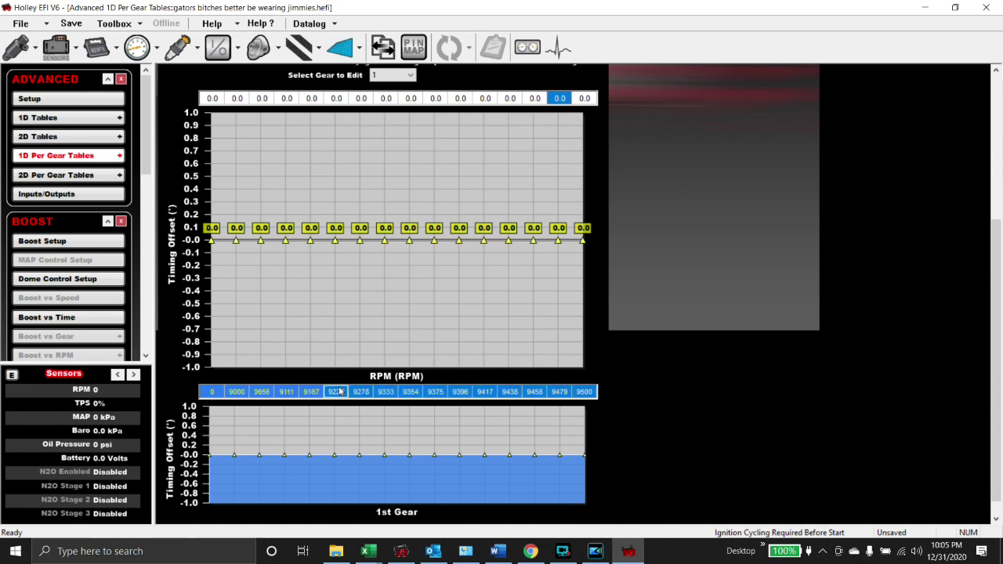
pyautogui.rightClick(231, 393)
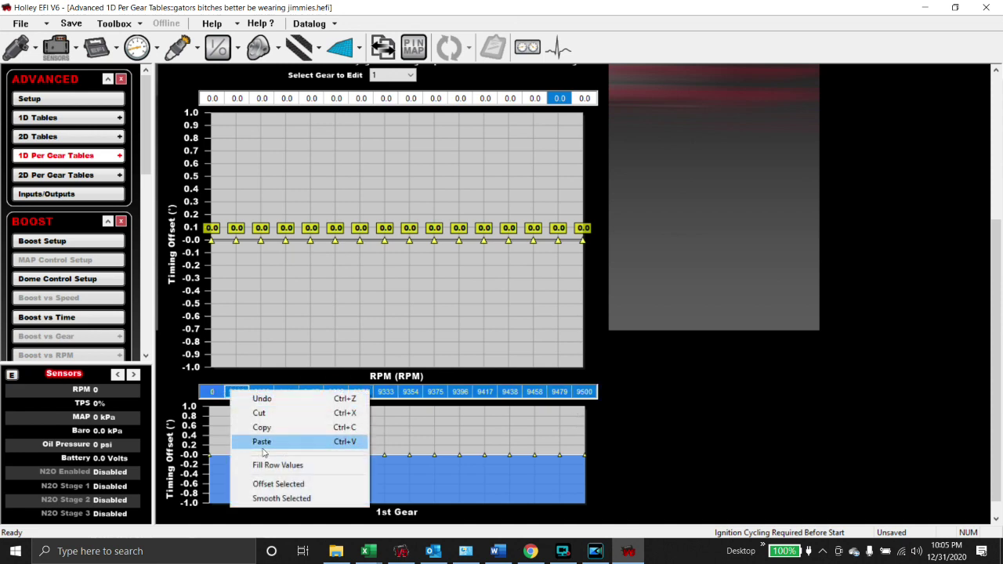
pyautogui.click(270, 464)
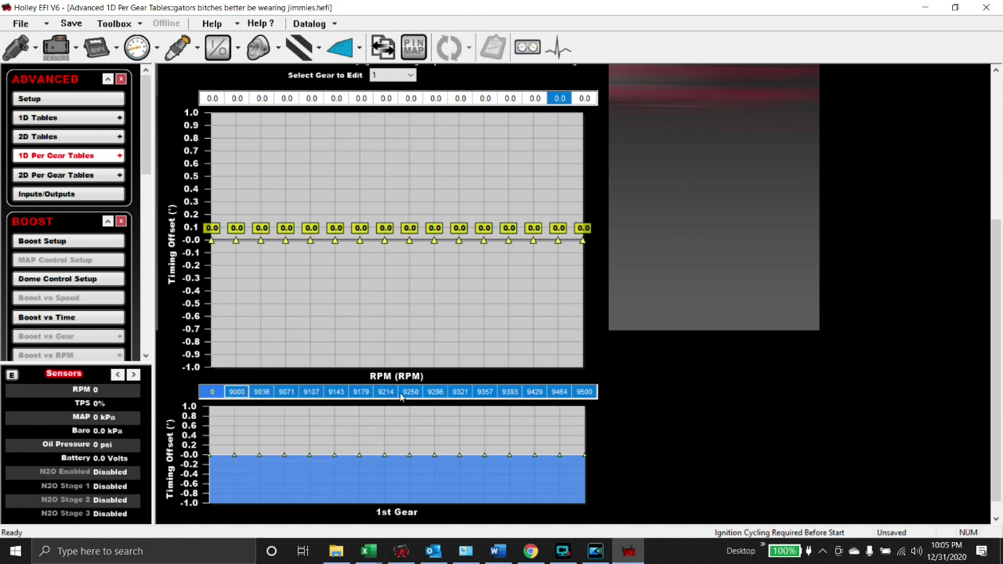
# - Set the 1st Gear timing offset to -20.0° on every cell from 9214 to 9500 RPM
pyautogui.click(389, 100)
pyautogui.write('-30')
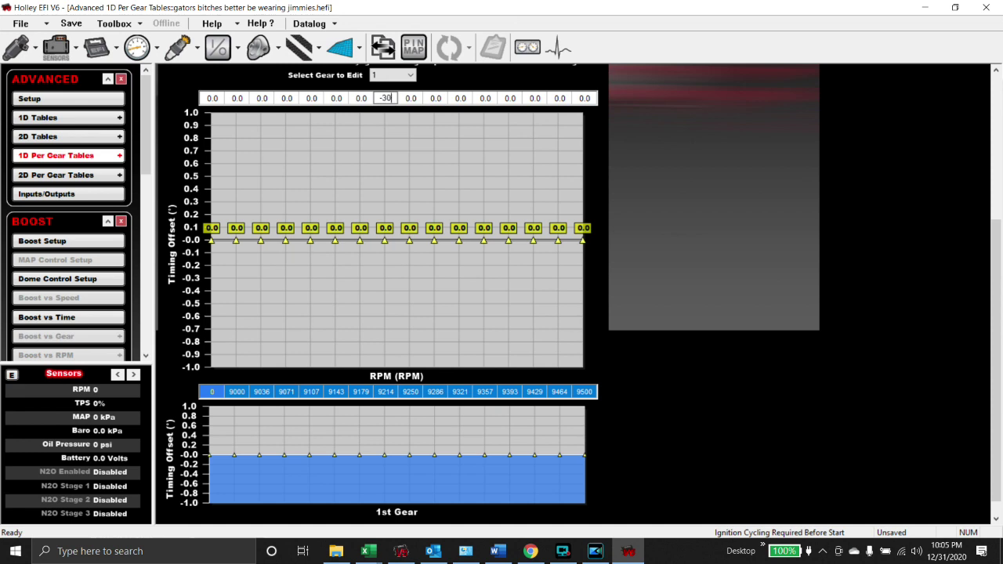
pyautogui.press('Return')
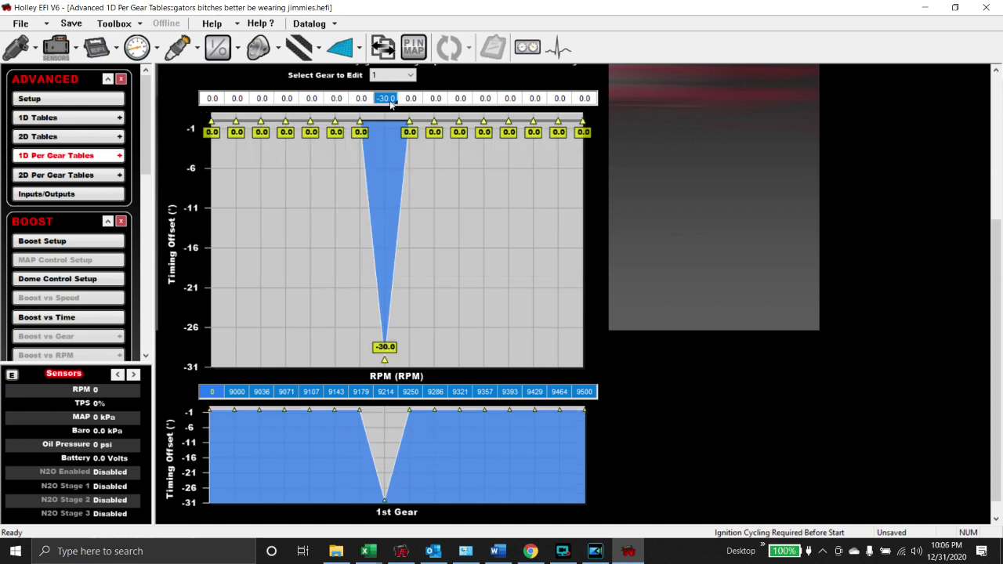
pyautogui.click(585, 98)
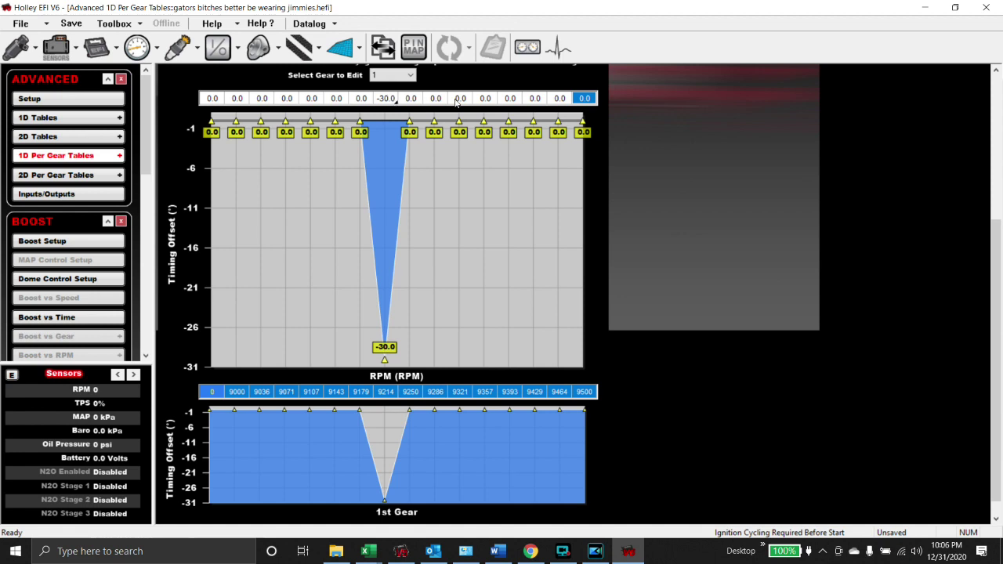
pyautogui.write('-20')
pyautogui.press('Return')
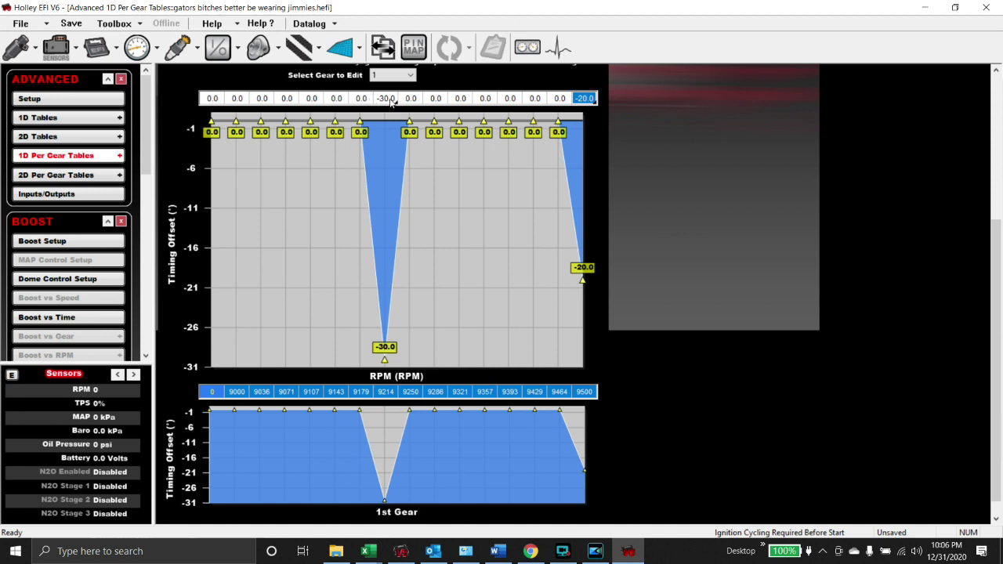
pyautogui.moveTo(555, 100); pyautogui.dragTo(385, 100)
pyautogui.press('BackSpace')
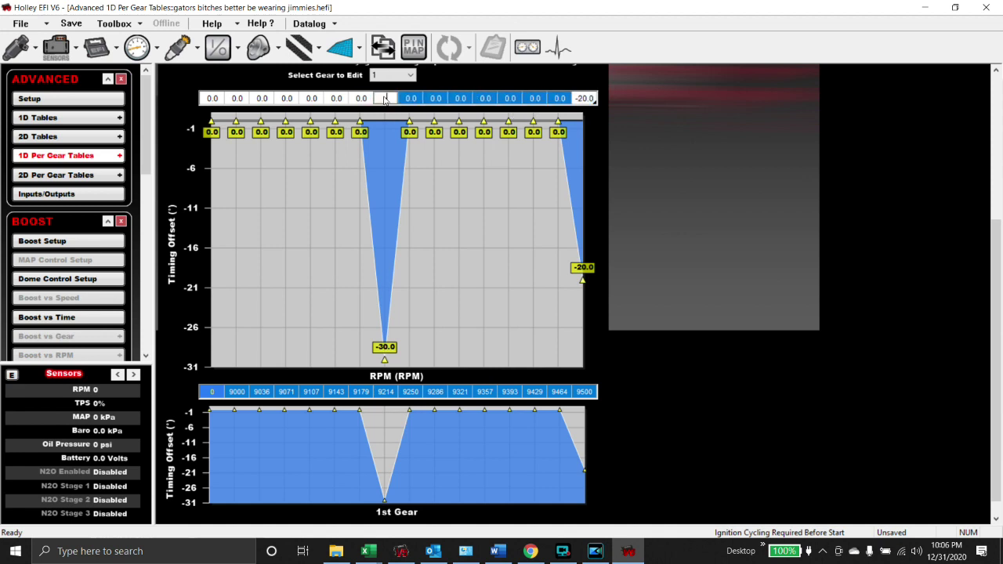
pyautogui.write('-20')
pyautogui.press('Return')
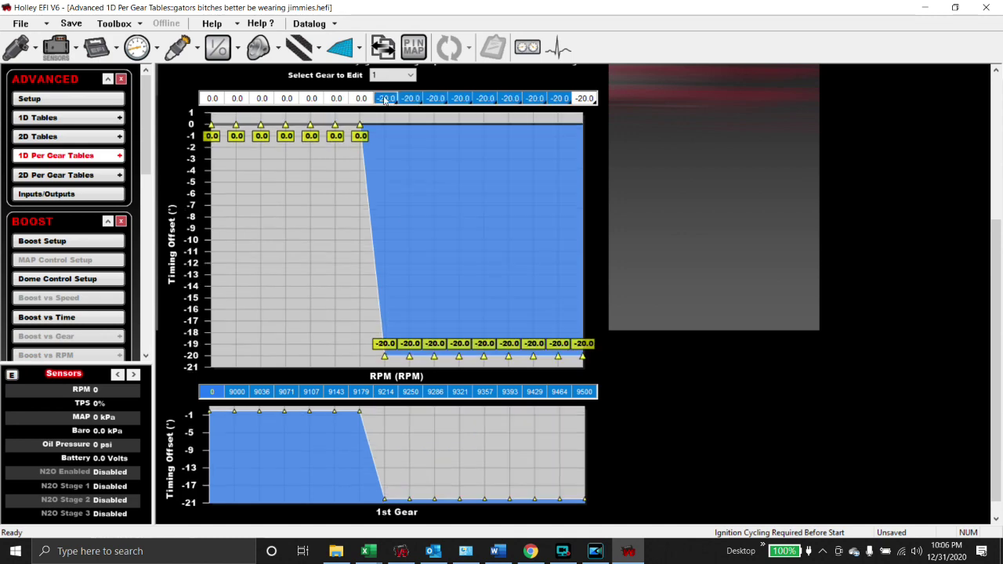
pyautogui.scroll(-1, 692, 178)
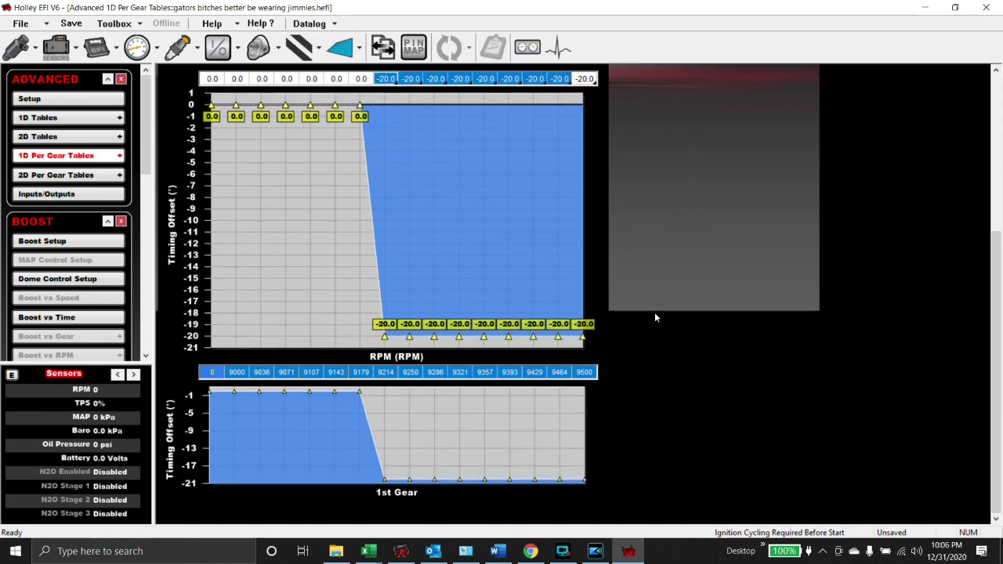
pyautogui.scroll(10, 640, 318)
pyautogui.scroll(-10, 639, 318)
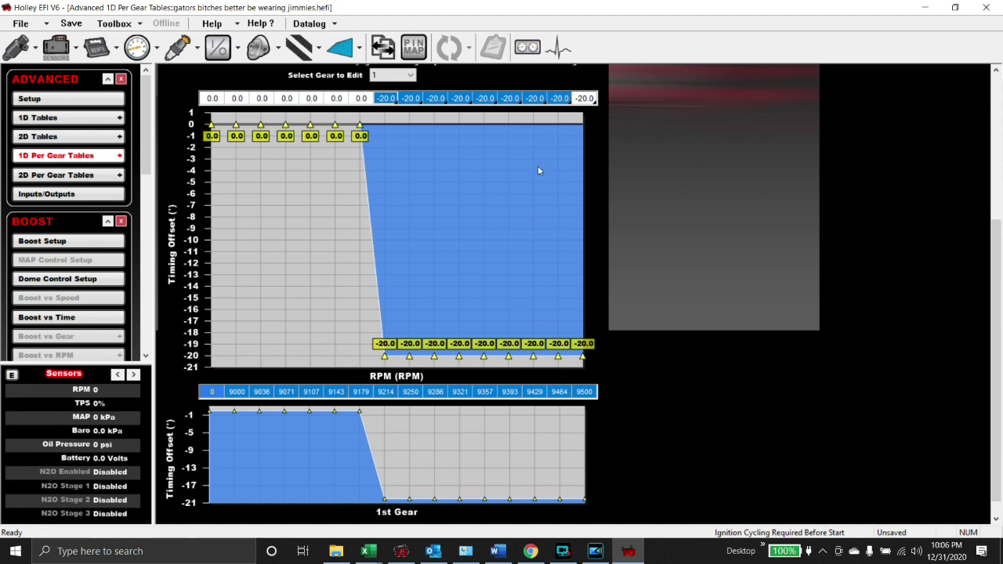
pyautogui.click(584, 98)
pyautogui.scroll(1, 486, 333)
pyautogui.scroll(3, 486, 332)
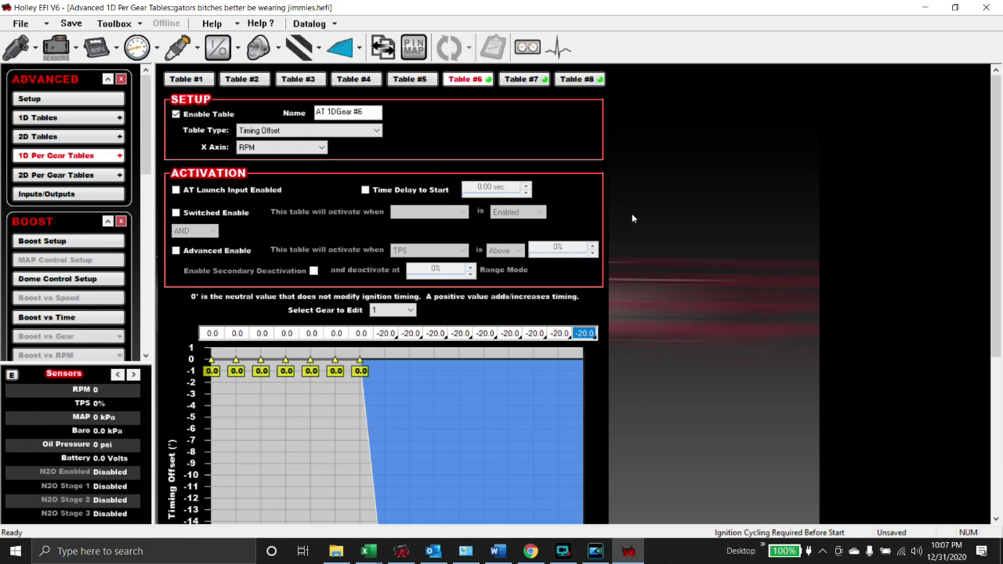
pyautogui.scroll(-5, 631, 220)
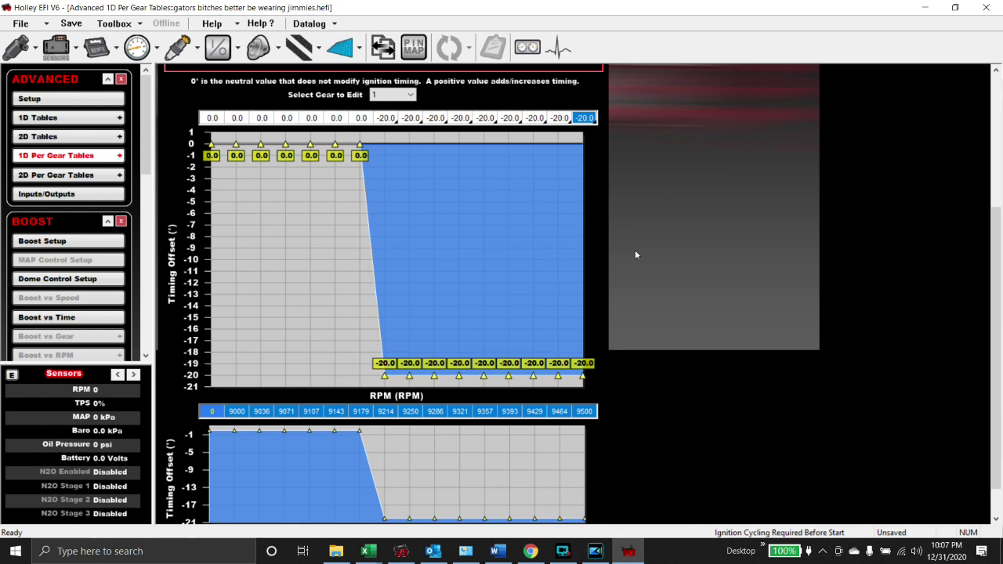
pyautogui.scroll(5, 641, 185)
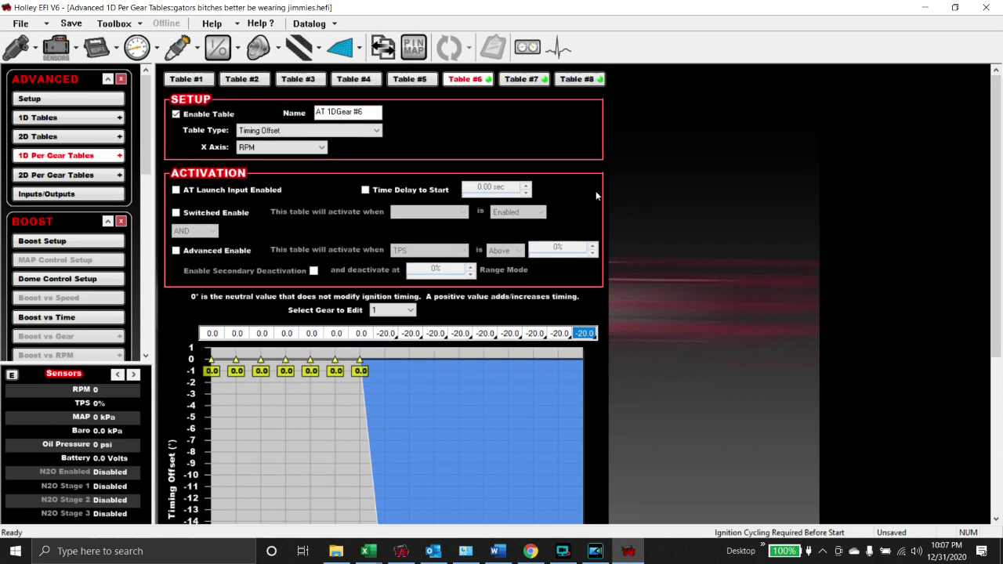
pyautogui.scroll(-5, 596, 192)
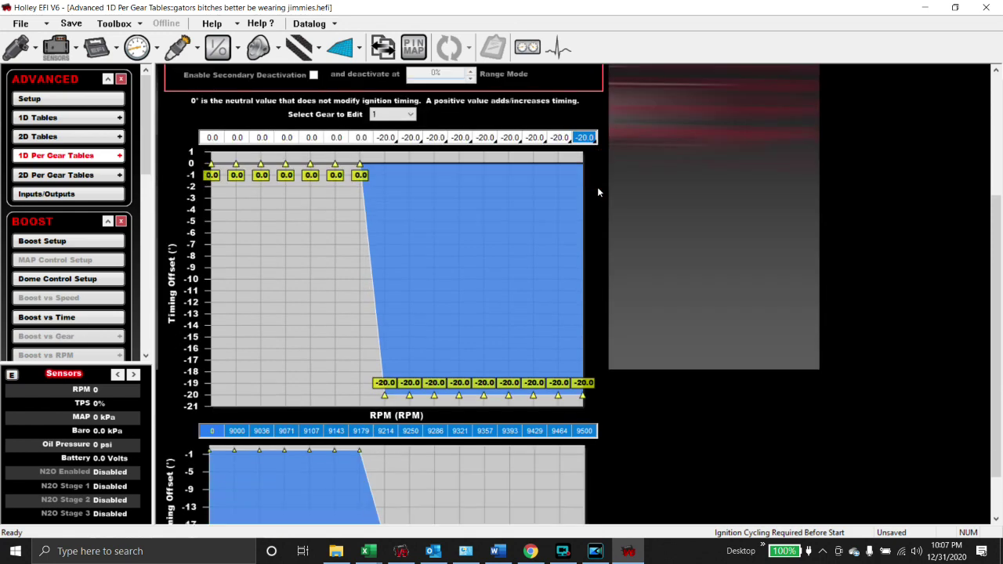
pyautogui.scroll(5, 623, 185)
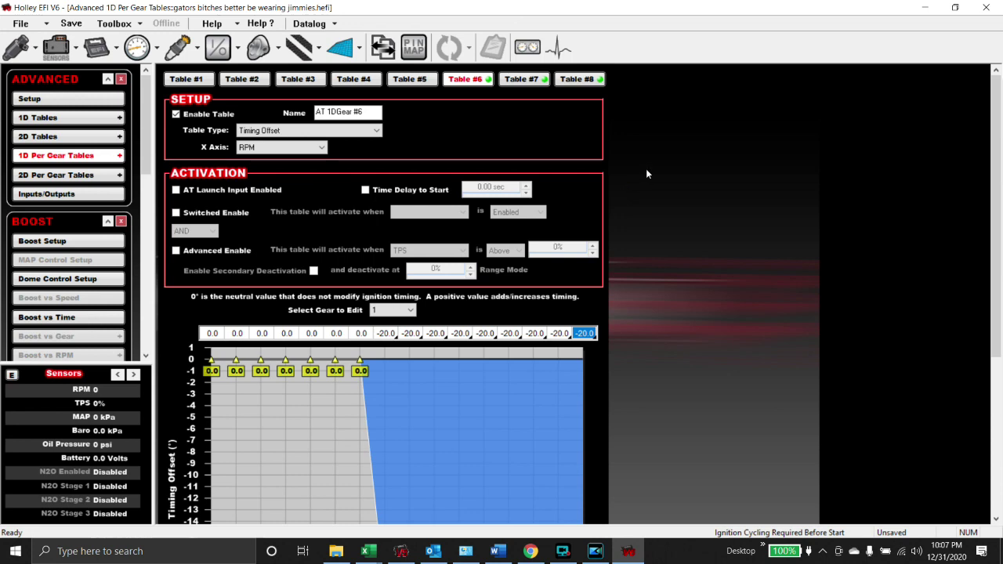
pyautogui.click(218, 47)
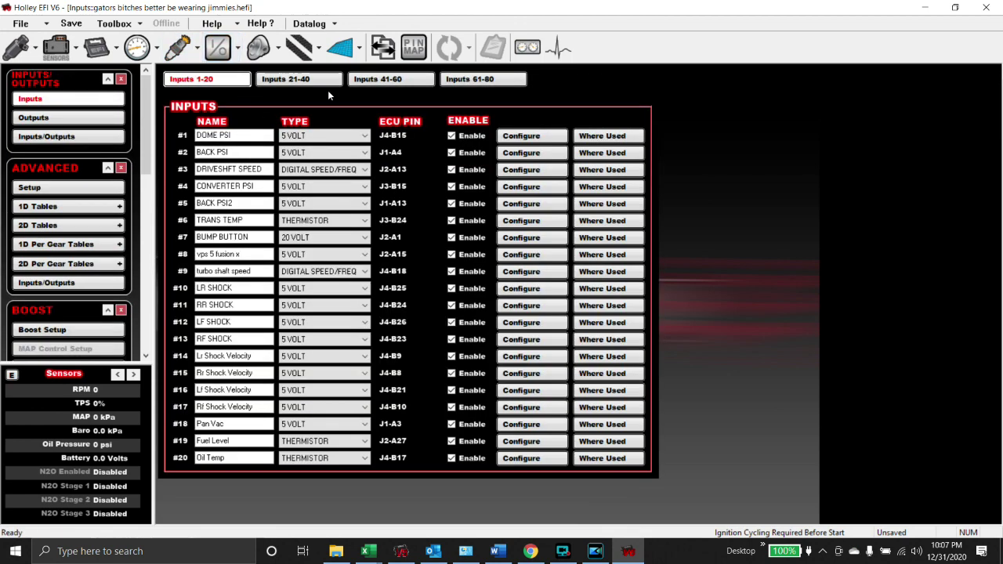
# - Open the Configure settings for output #21, safety out, on the Outputs 21-40 list
pyautogui.click(104, 119)
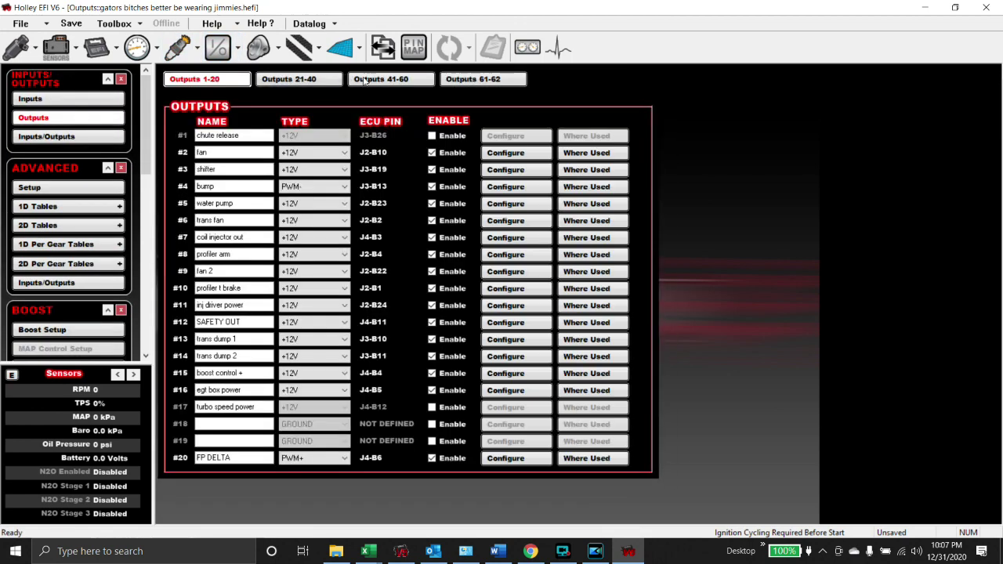
pyautogui.click(297, 79)
pyautogui.click(506, 136)
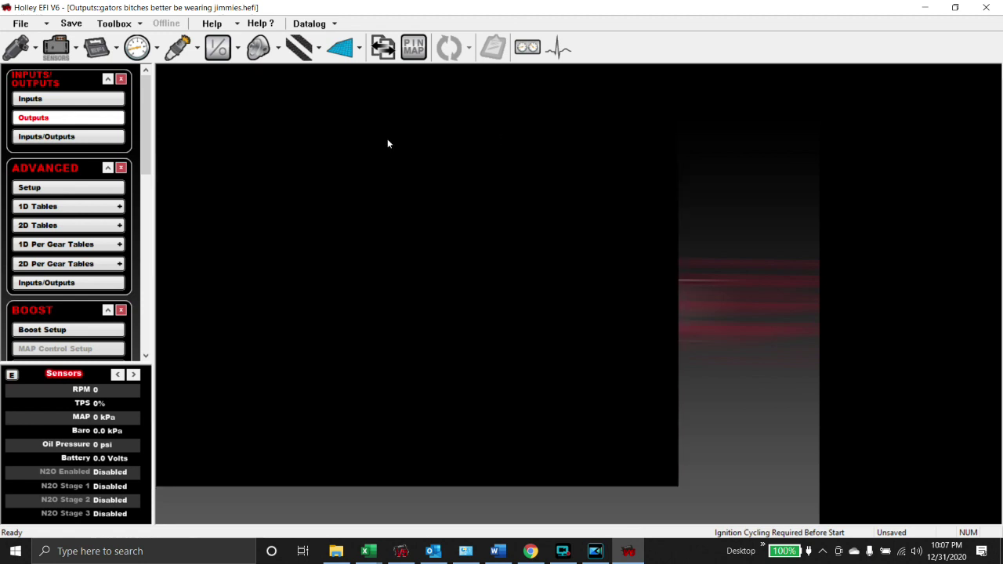